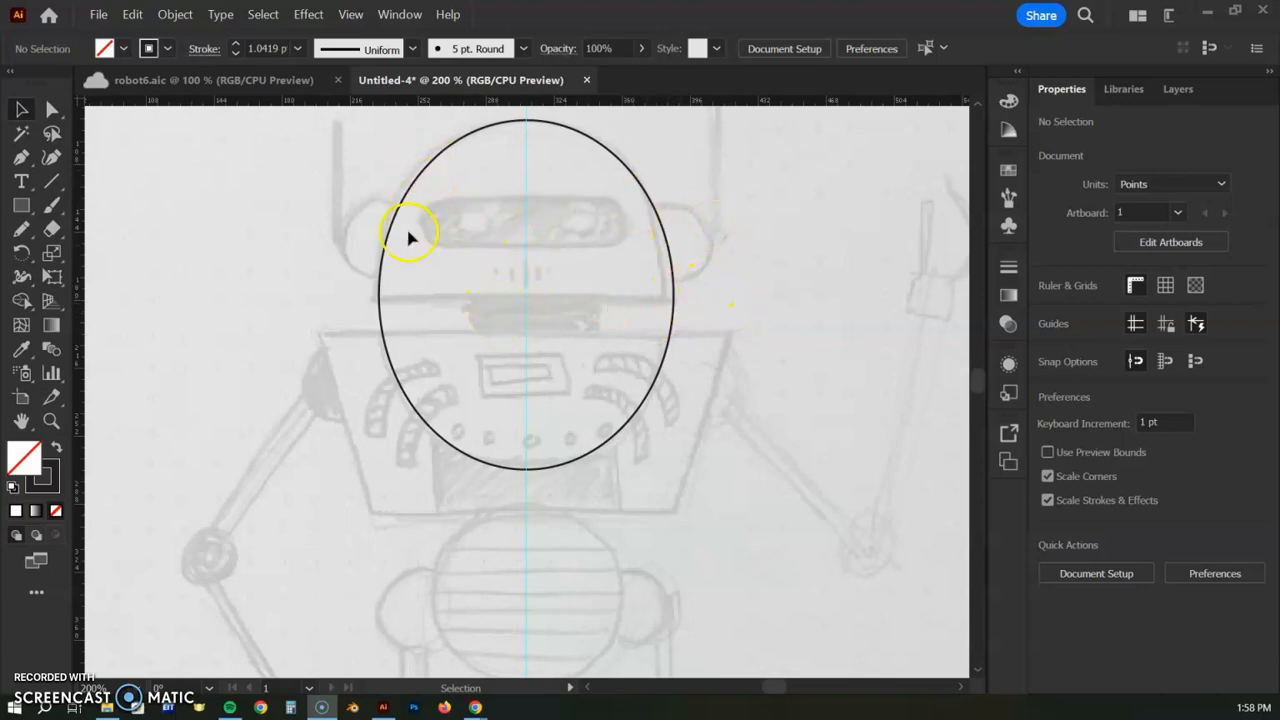
{"action": "left_click", "coordinate": [22, 206]}
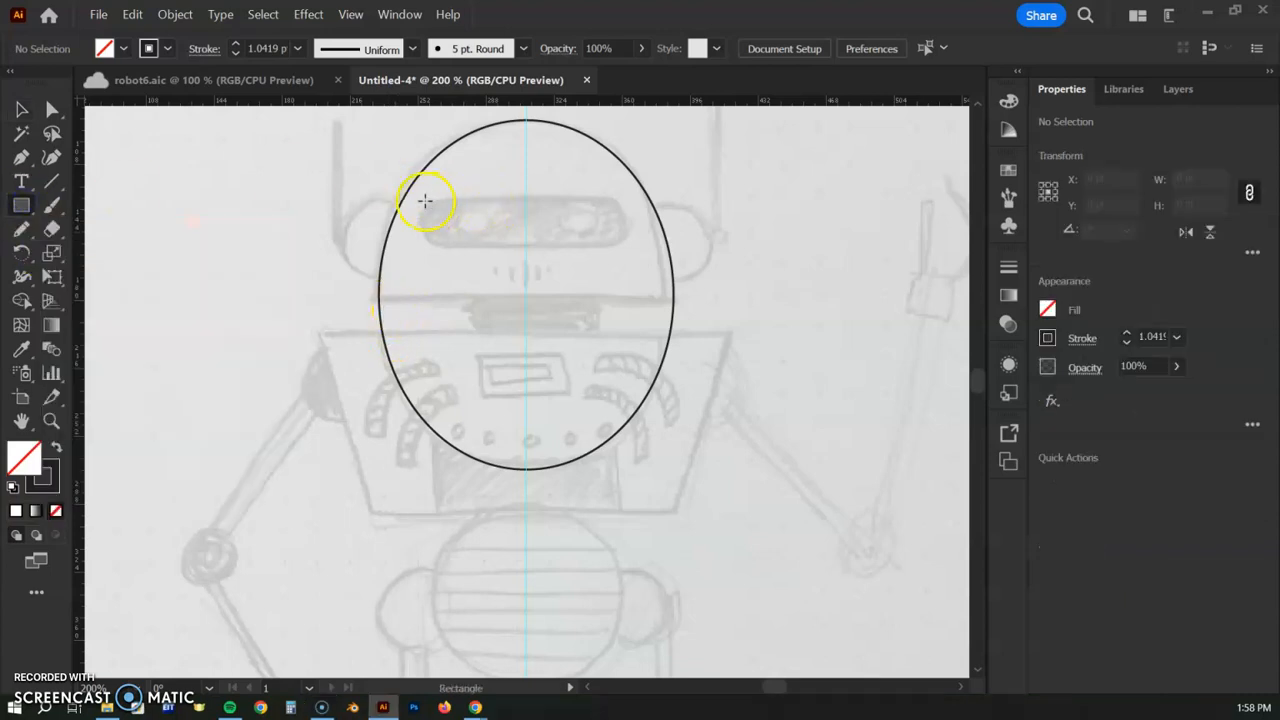
{"action": "mouse_move", "coordinate": [430, 197]}
{"action": "left_mouse_down"}
{"action": "mouse_move", "coordinate": [617, 246]}
{"action": "mouse_move", "coordinate": [623, 265]}
{"action": "mouse_move", "coordinate": [601, 243]}
{"action": "mouse_move", "coordinate": [626, 243]}
{"action": "left_mouse_up"}
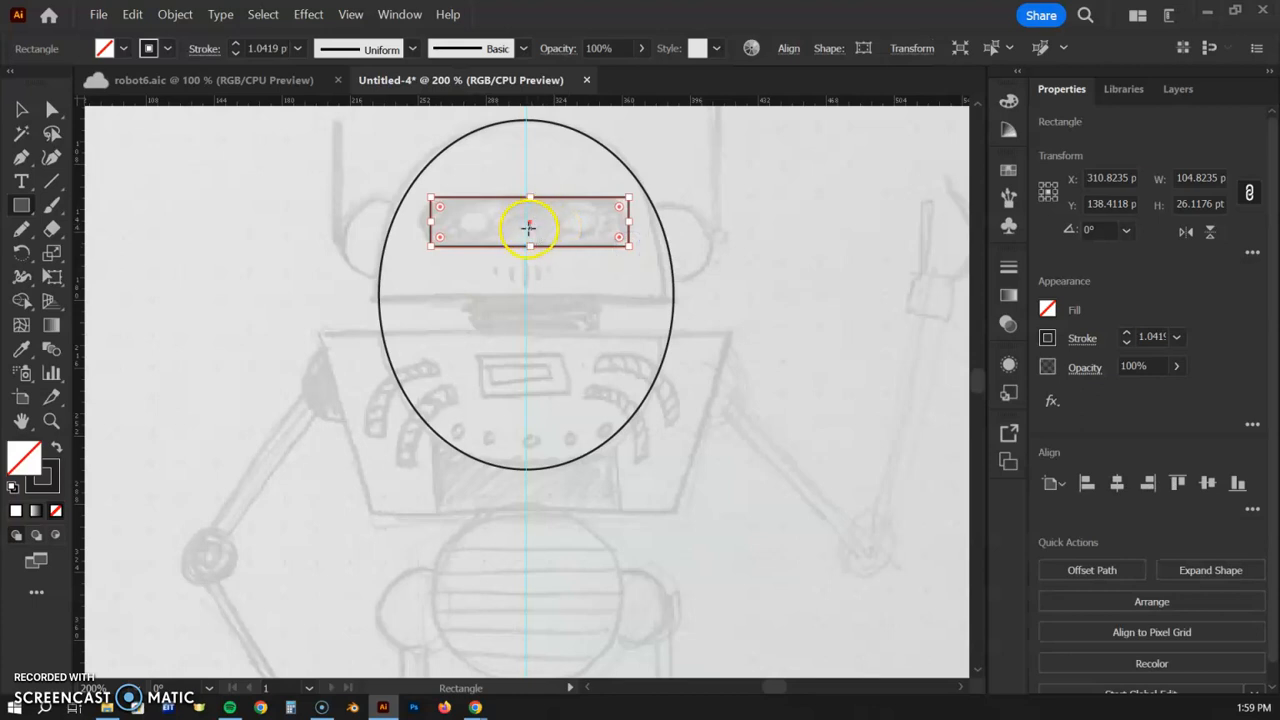
{"action": "key", "text": "Delete"}
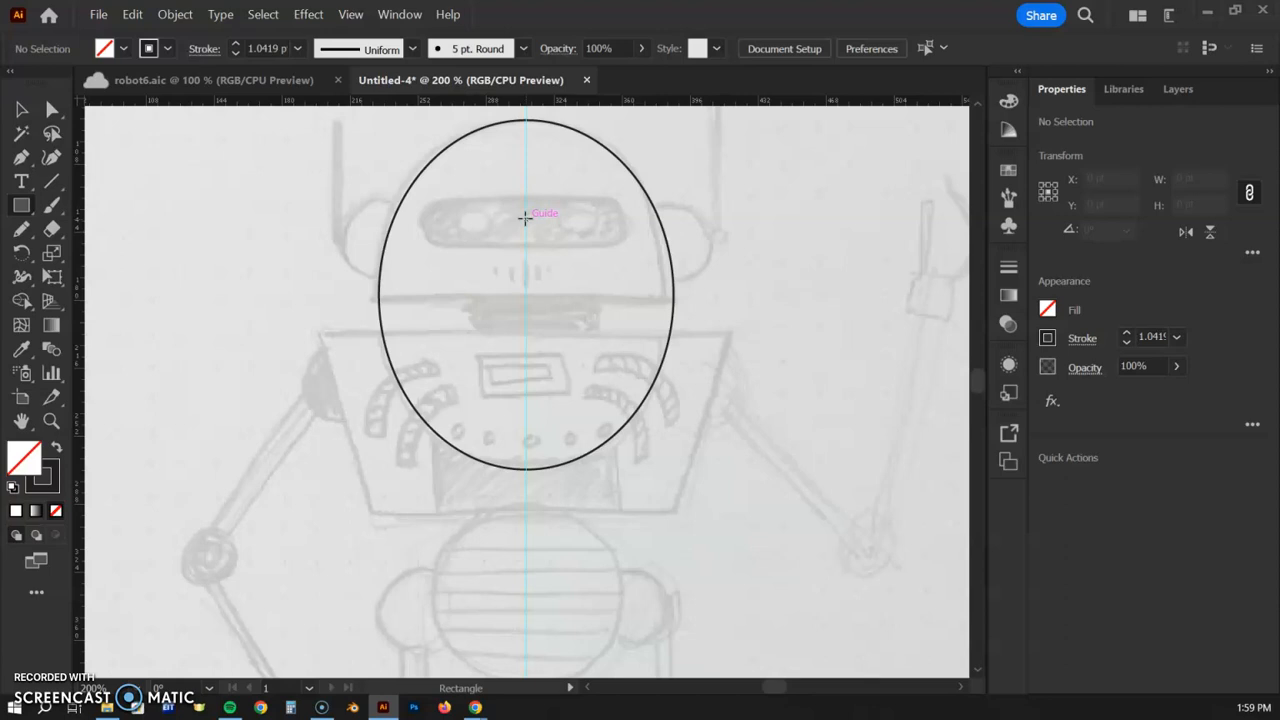
- Draw a rectangle about 107 by 23.5 pt centred on the guide, fully round its corners, and fit it over the sketched visor
{"action": "key", "text": "ctrl+equal"}
{"action": "left_click_drag", "start_coordinate": [525, 219], "coordinate": [523, 356]}
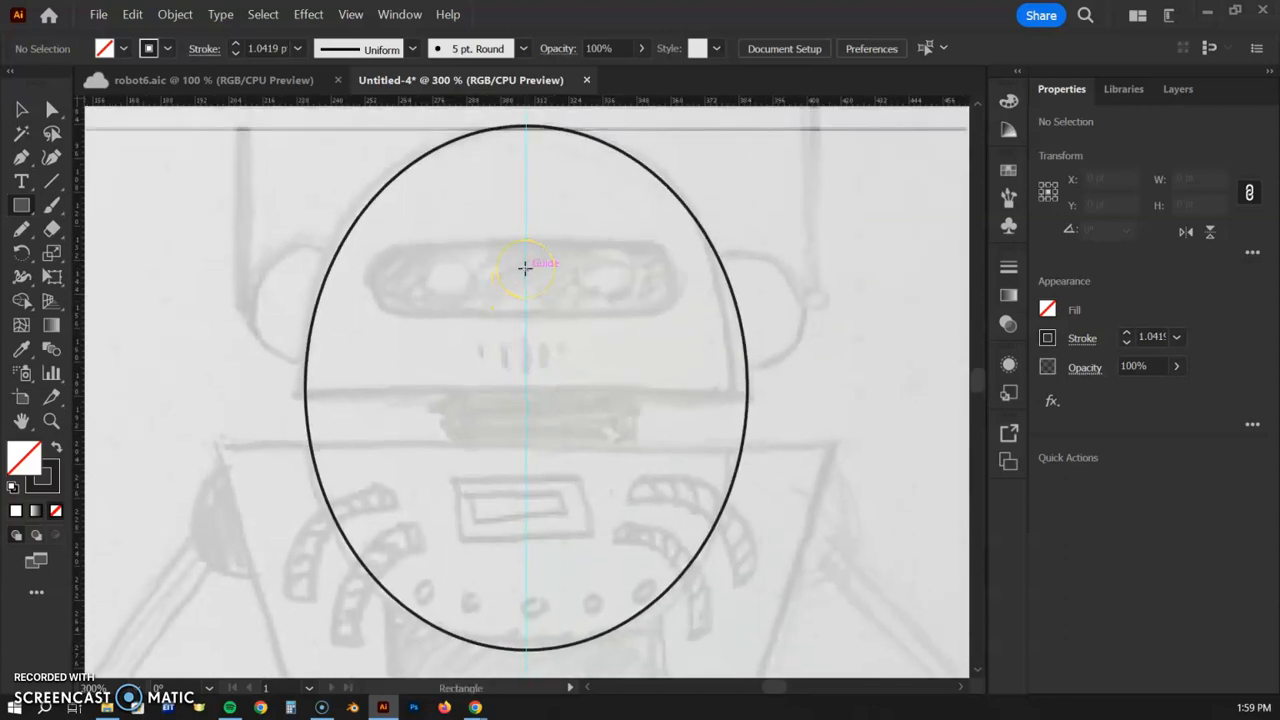
{"action": "left_click_drag", "start_coordinate": [528, 268], "coordinate": [678, 302]}
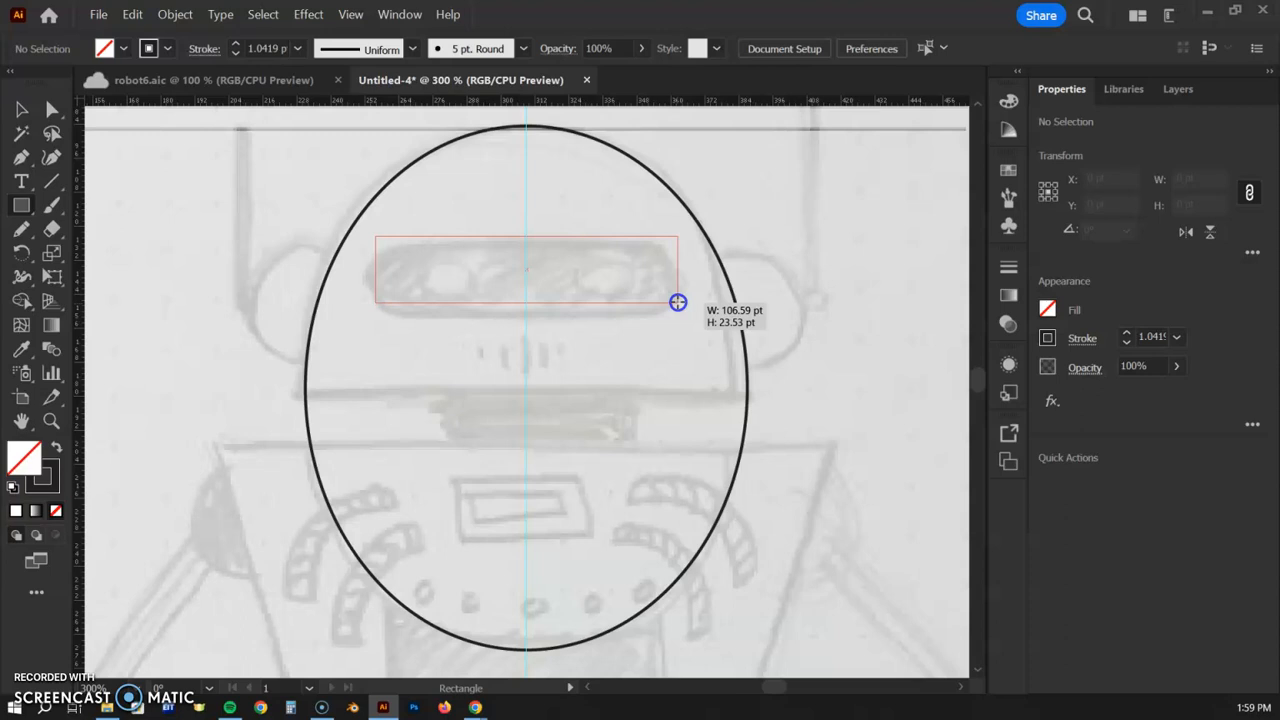
{"action": "left_click_drag", "start_coordinate": [678, 302], "coordinate": [678, 302]}
{"action": "left_click_drag", "start_coordinate": [666, 254], "coordinate": [649, 289]}
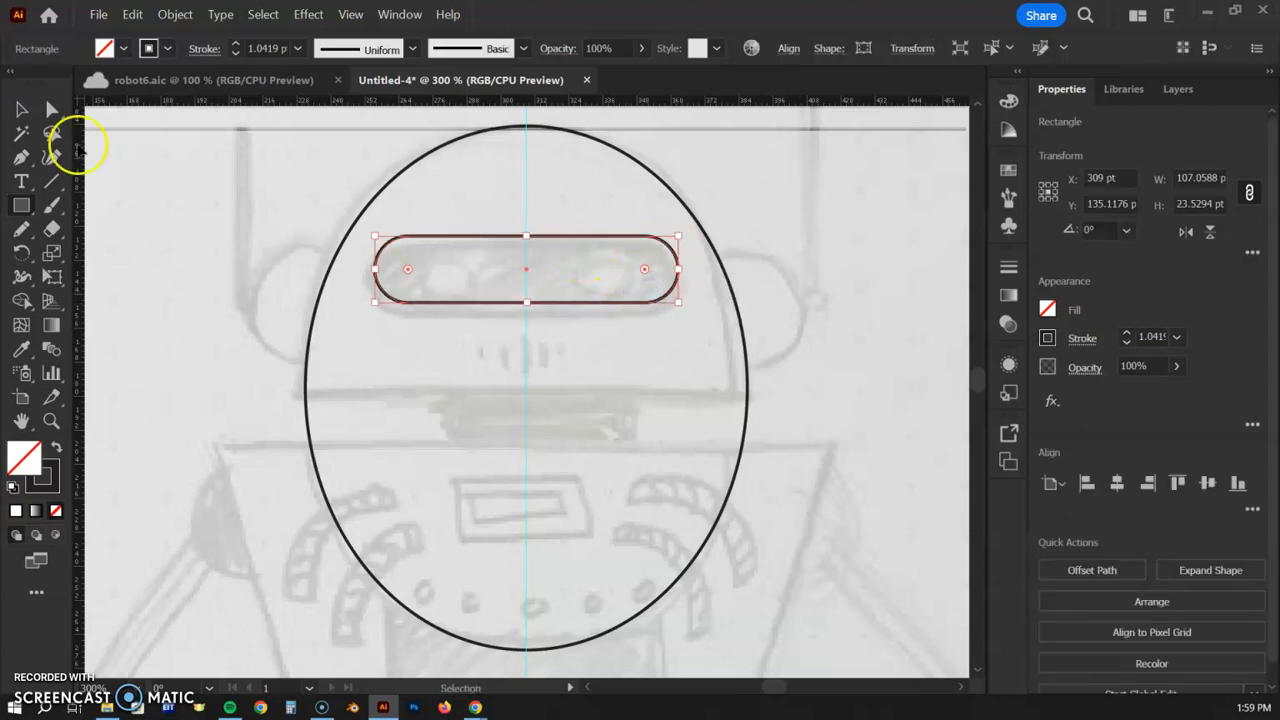
{"action": "left_click", "coordinate": [22, 109]}
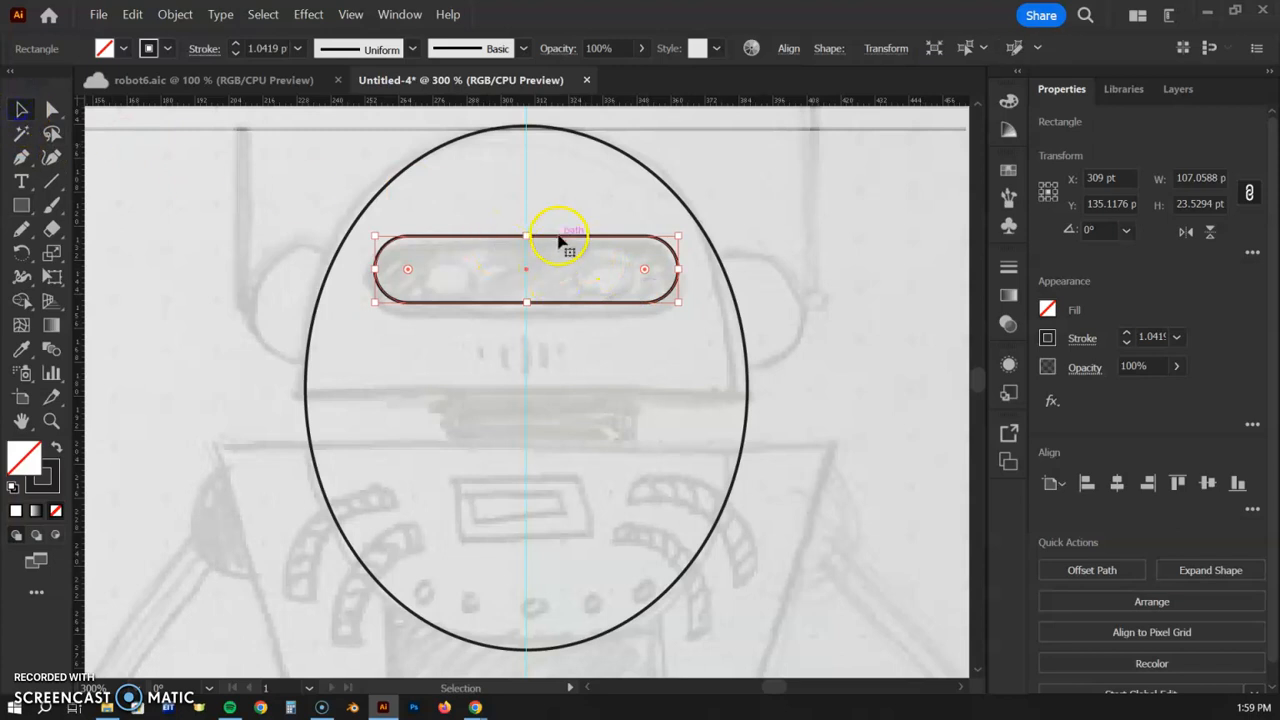
{"action": "left_click_drag", "start_coordinate": [559, 238], "coordinate": [558, 249]}
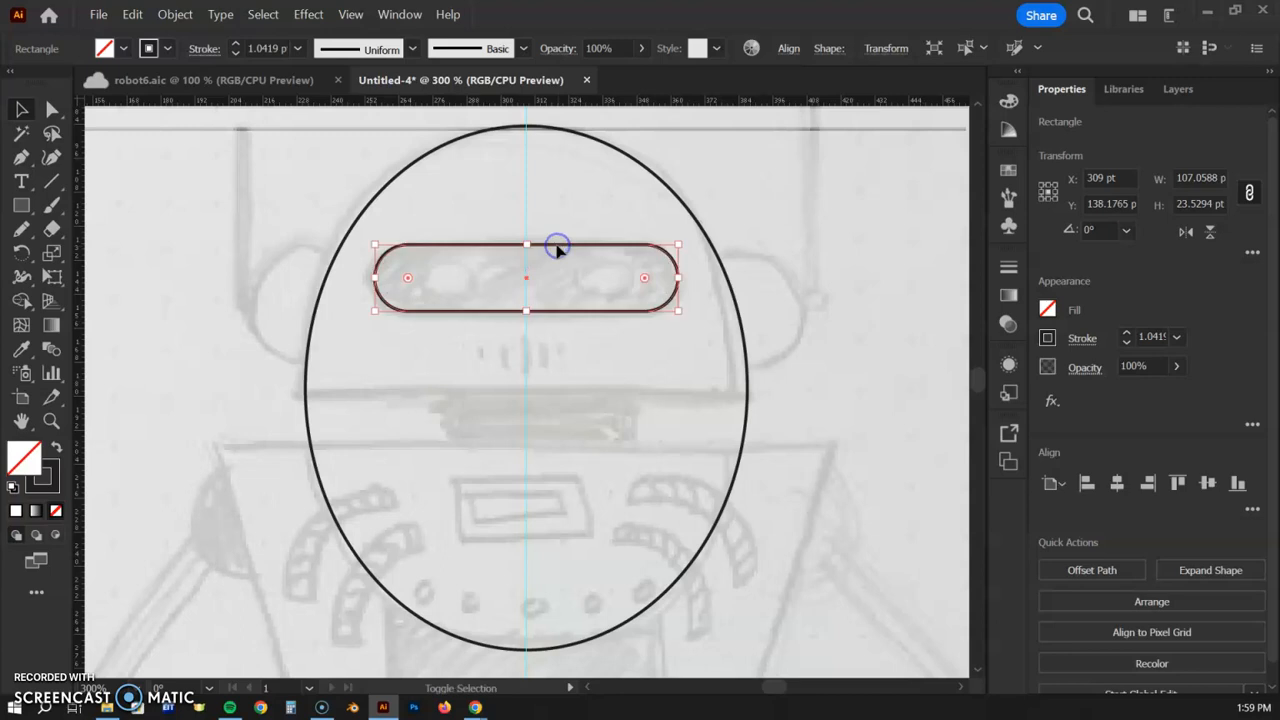
- Draw a rectangle about 250 pt wide across the ellipse at the neck and adjust it to about 19 pt high, matching the sketch lines
{"action": "scroll", "coordinate": [574, 442], "scroll_direction": "down", "scroll_amount": 3}
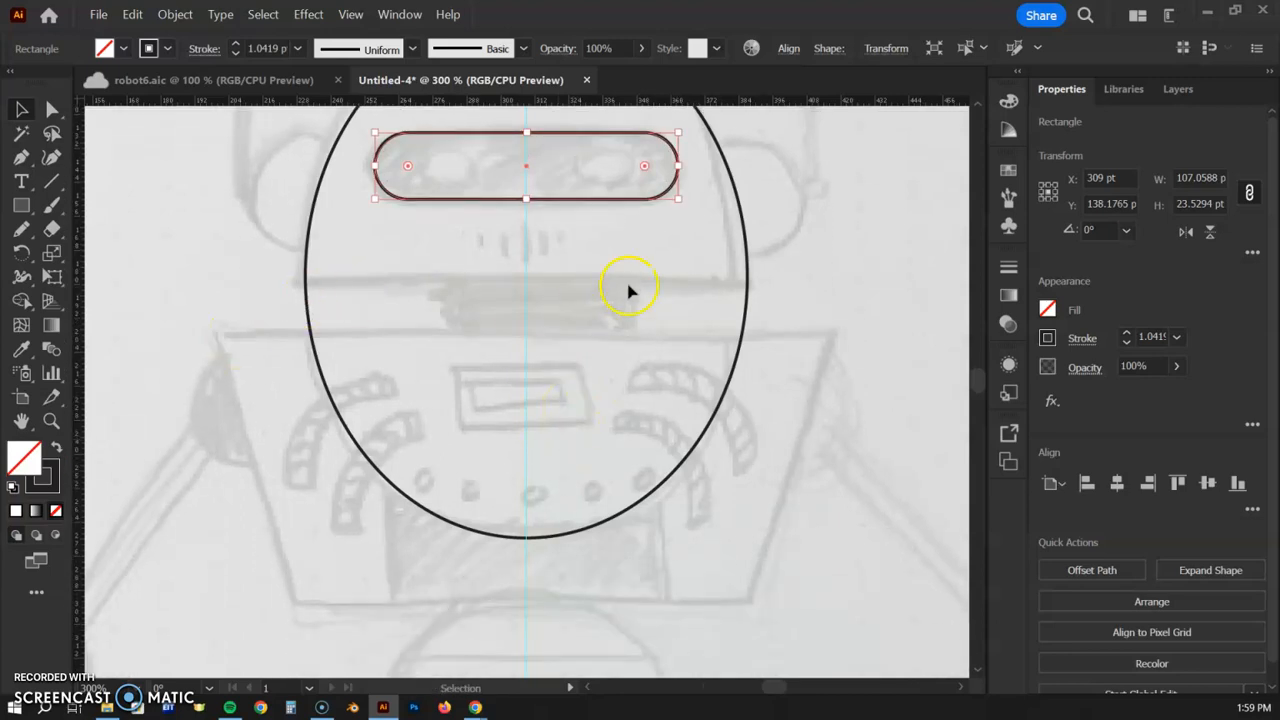
{"action": "key", "text": "ctrl+minus"}
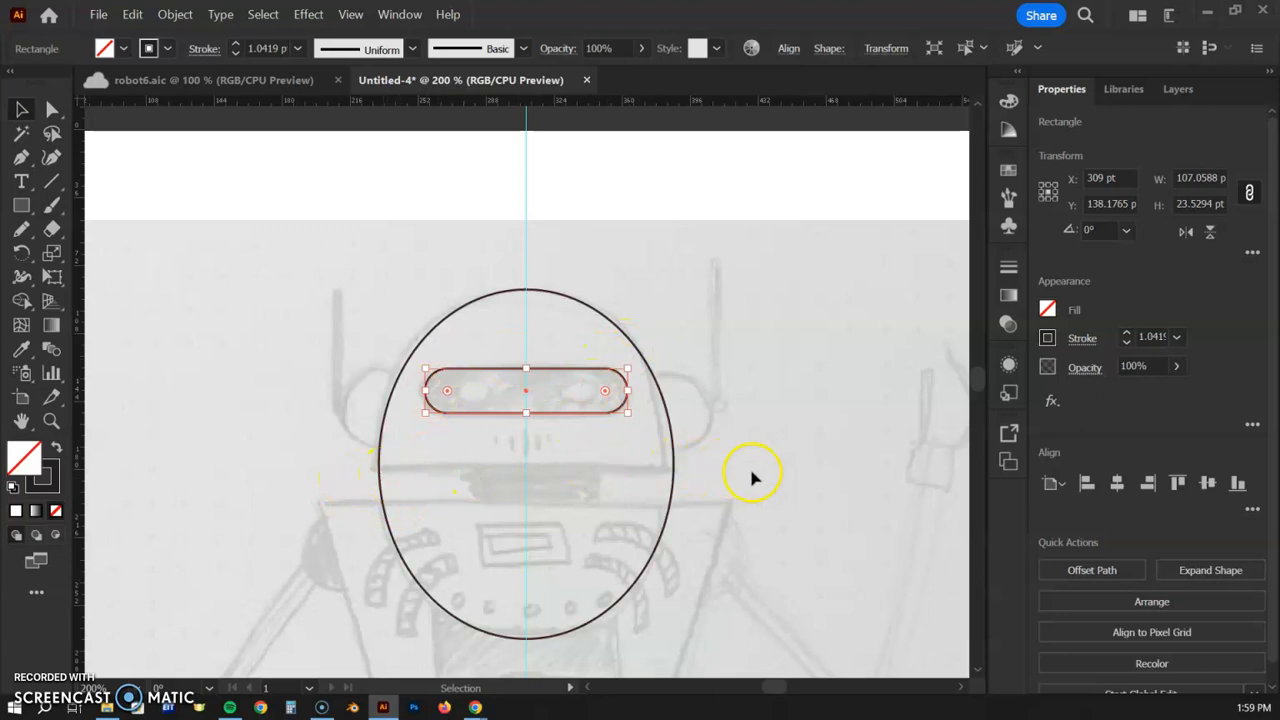
{"action": "left_click", "coordinate": [19, 205]}
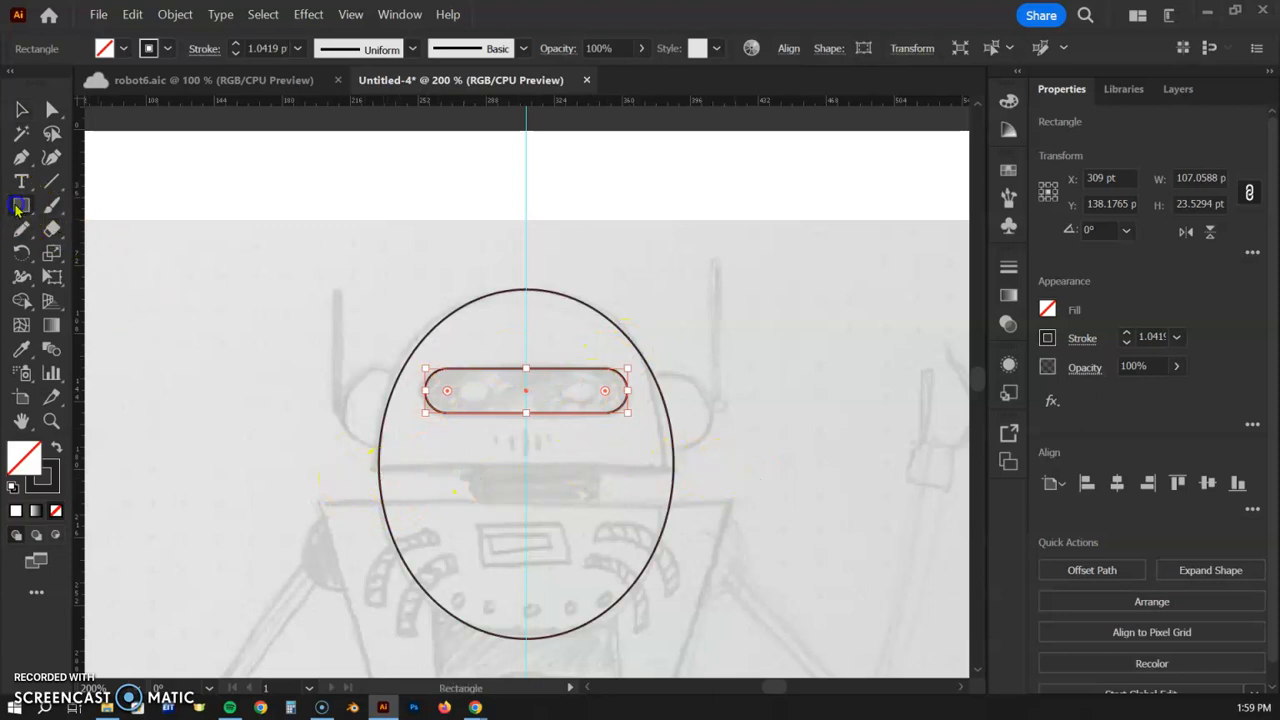
{"action": "left_click_drag", "start_coordinate": [294, 461], "coordinate": [765, 507]}
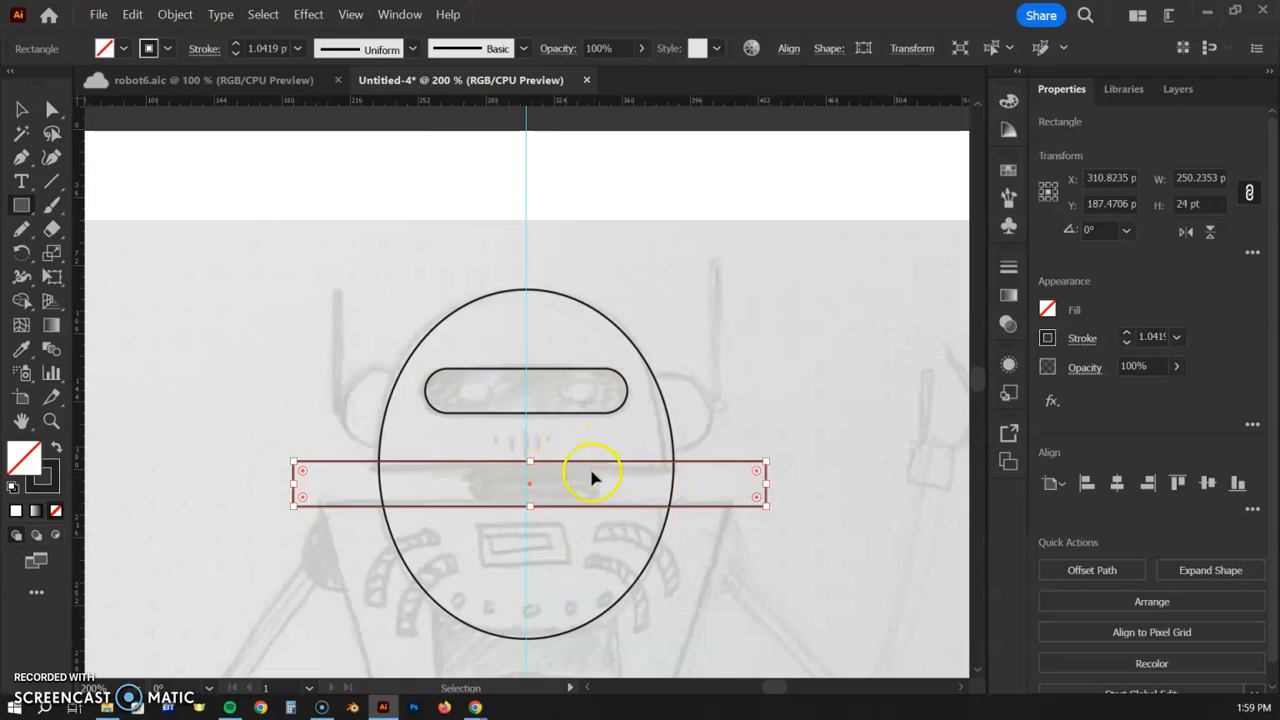
{"action": "key", "text": "ctrl+plus"}
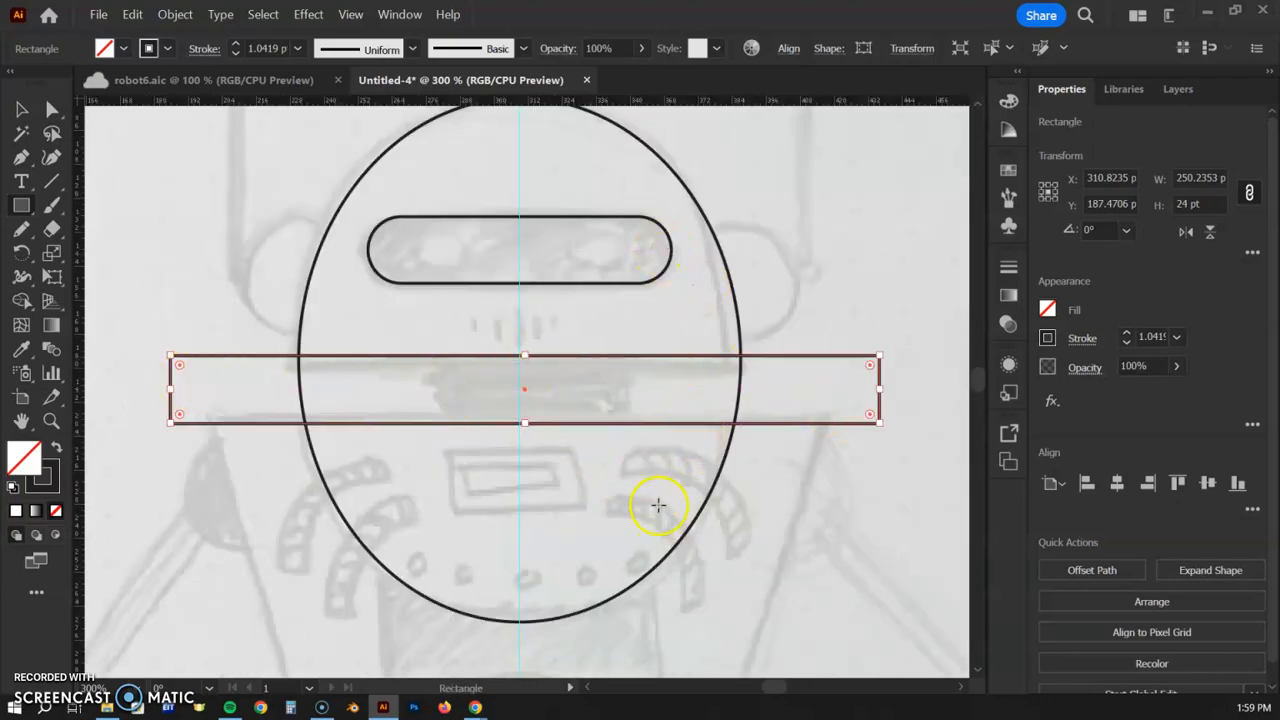
{"action": "left_click", "coordinate": [22, 110]}
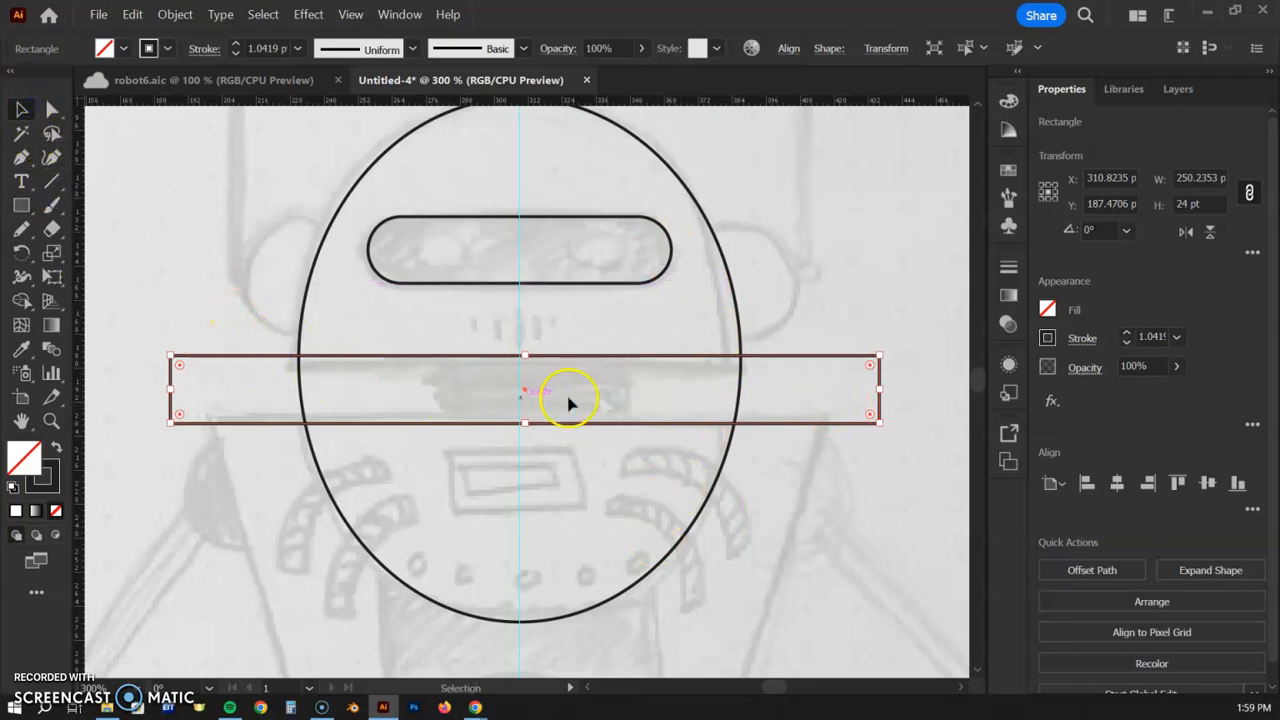
{"action": "left_click_drag", "start_coordinate": [525, 356], "coordinate": [525, 365]}
{"action": "left_click_drag", "start_coordinate": [523, 425], "coordinate": [523, 419]}
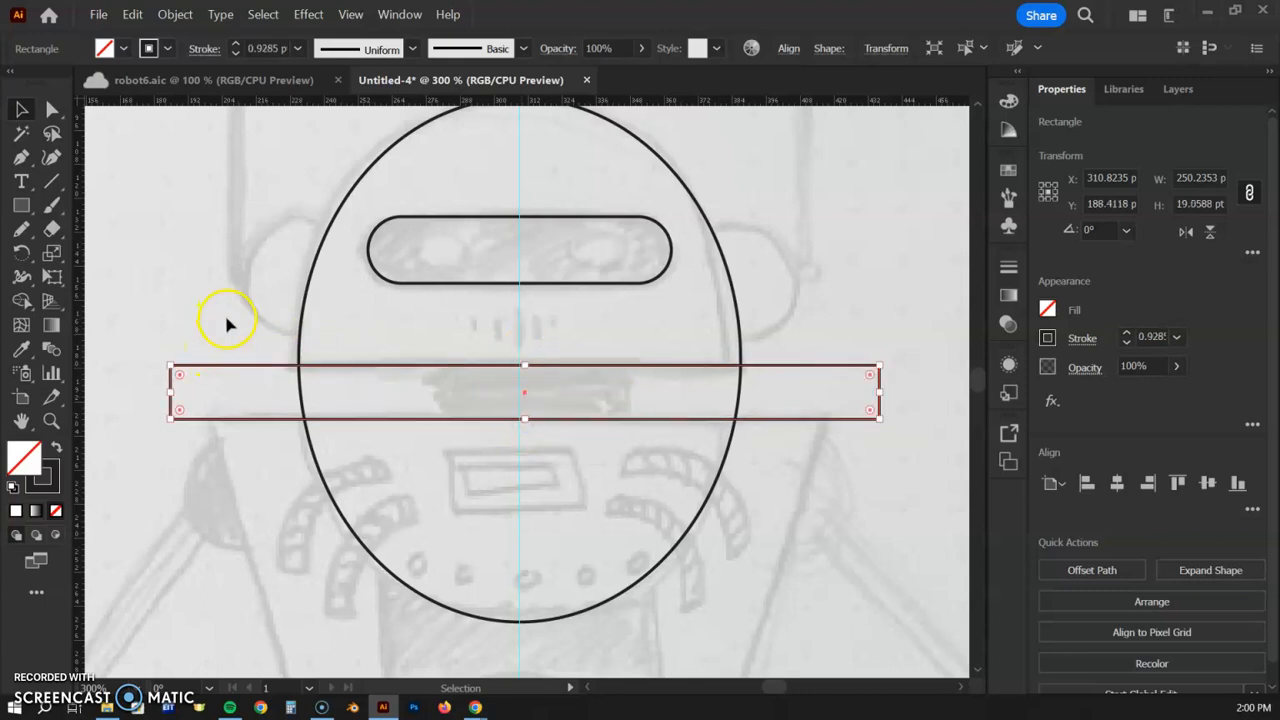
- Select the head ellipse together with the neck rectangle and activate Shape Builder
{"action": "left_click_drag", "start_coordinate": [258, 341], "coordinate": [338, 465]}
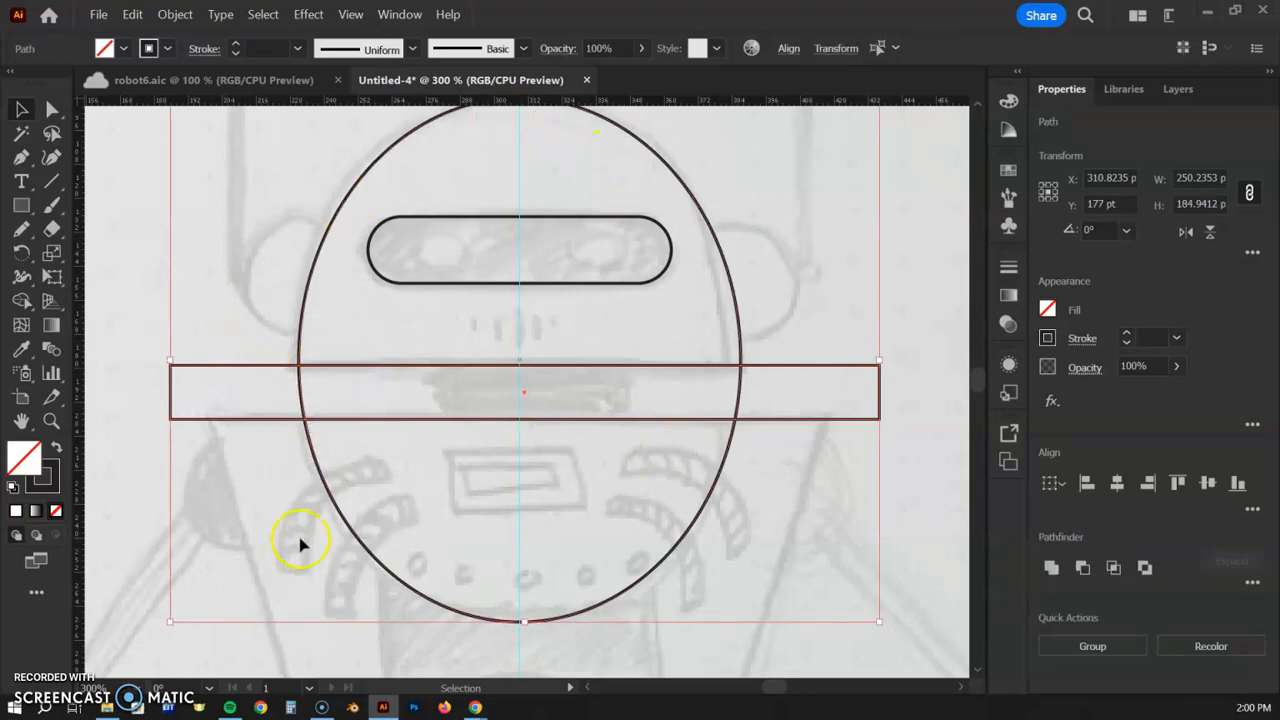
{"action": "left_click", "coordinate": [21, 299]}
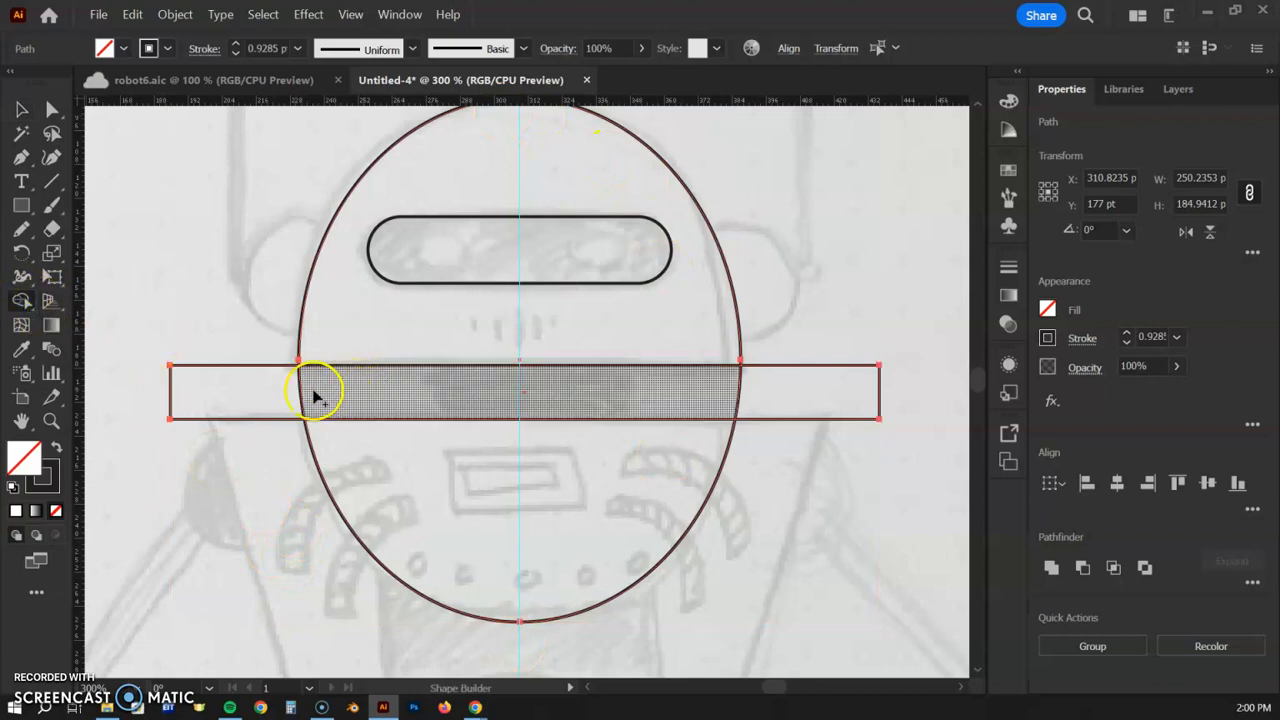
{"action": "left_click_drag", "start_coordinate": [257, 391], "coordinate": [418, 396]}
{"action": "left_click_drag", "start_coordinate": [329, 329], "coordinate": [333, 388]}
{"action": "key", "text": "ctrl+z"}
{"action": "key", "text": "ctrl+z"}
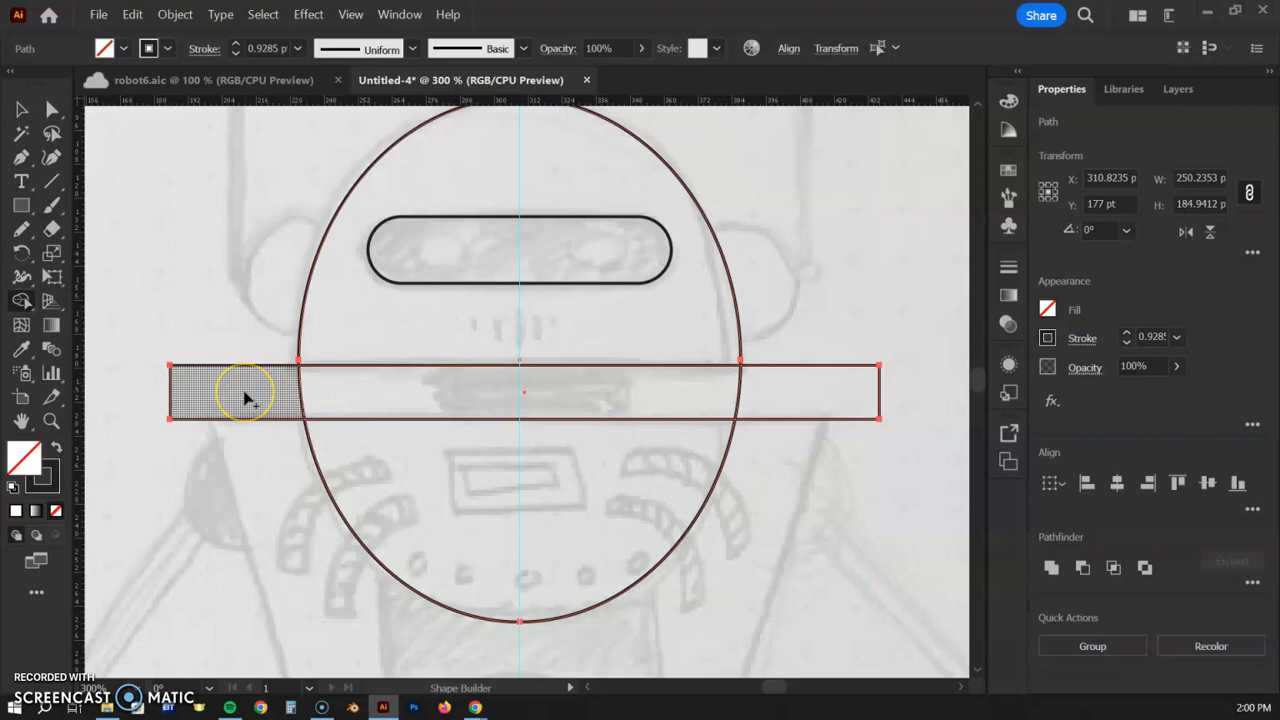
- Remove every section of the neck rectangle with Shape Builder, splitting the ellipse into separate upper and lower pieces, and deselect
{"action": "mouse_move", "coordinate": [245, 395]}
{"action": "left_mouse_down"}
{"action": "mouse_move", "coordinate": [440, 400]}
{"action": "mouse_move", "coordinate": [430, 397]}
{"action": "left_mouse_up"}
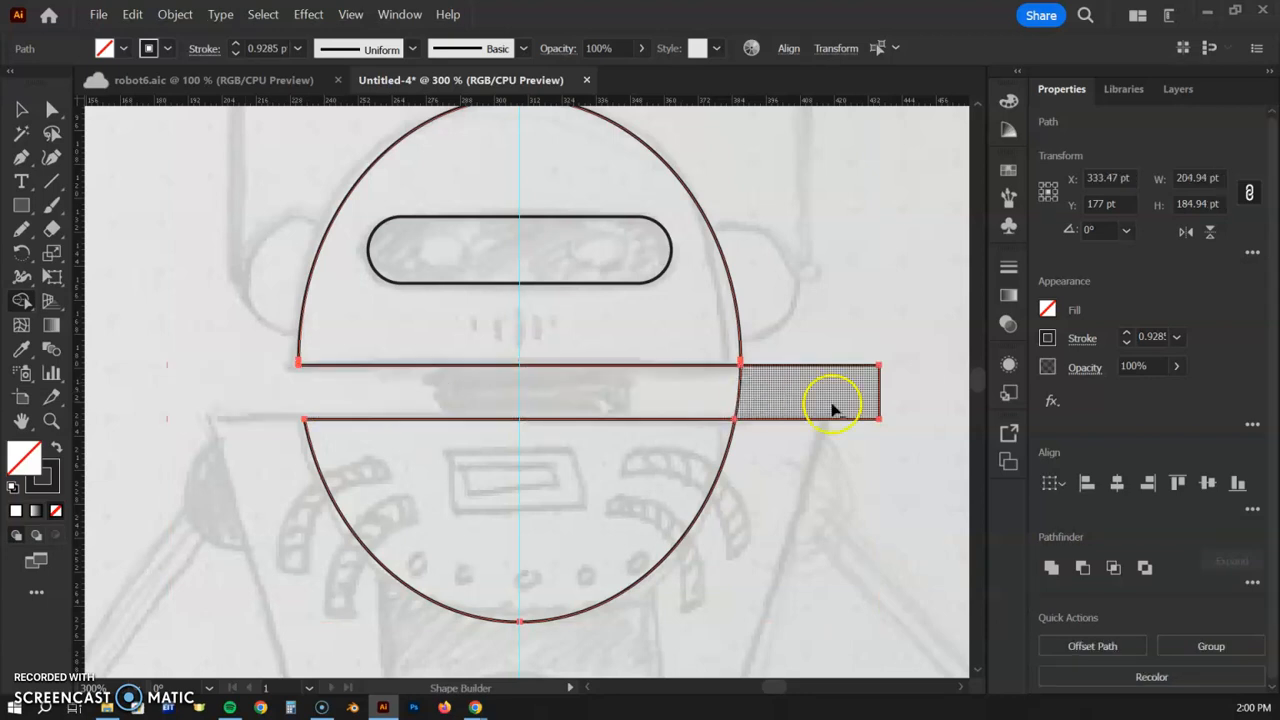
{"action": "left_click_drag", "start_coordinate": [709, 400], "coordinate": [920, 401]}
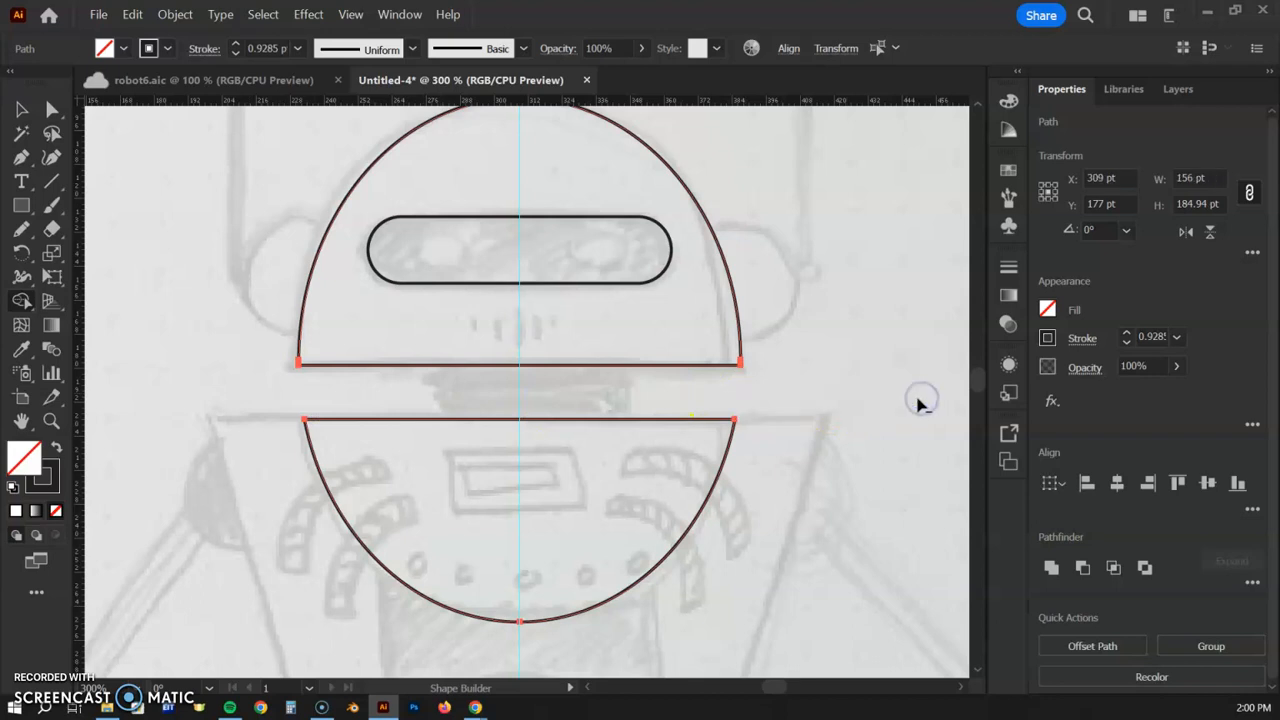
{"action": "left_click", "coordinate": [21, 109]}
{"action": "left_click", "coordinate": [153, 248]}
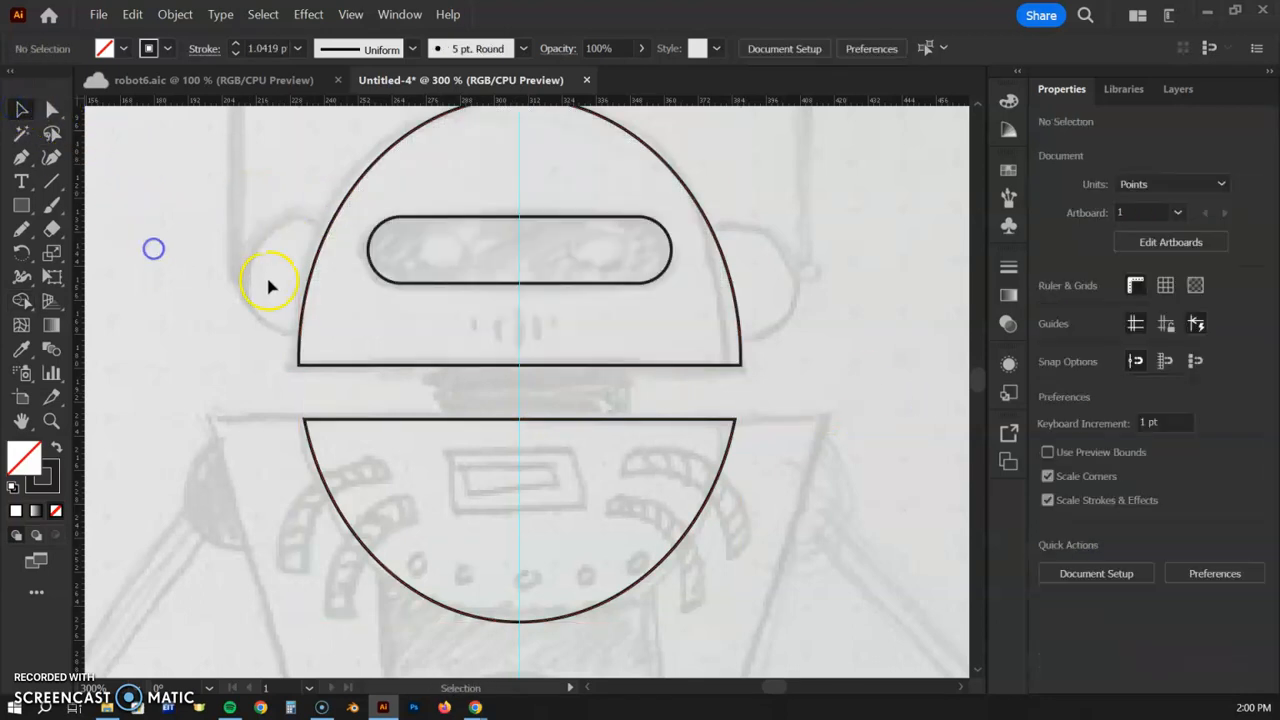
{"action": "left_click", "coordinate": [304, 292]}
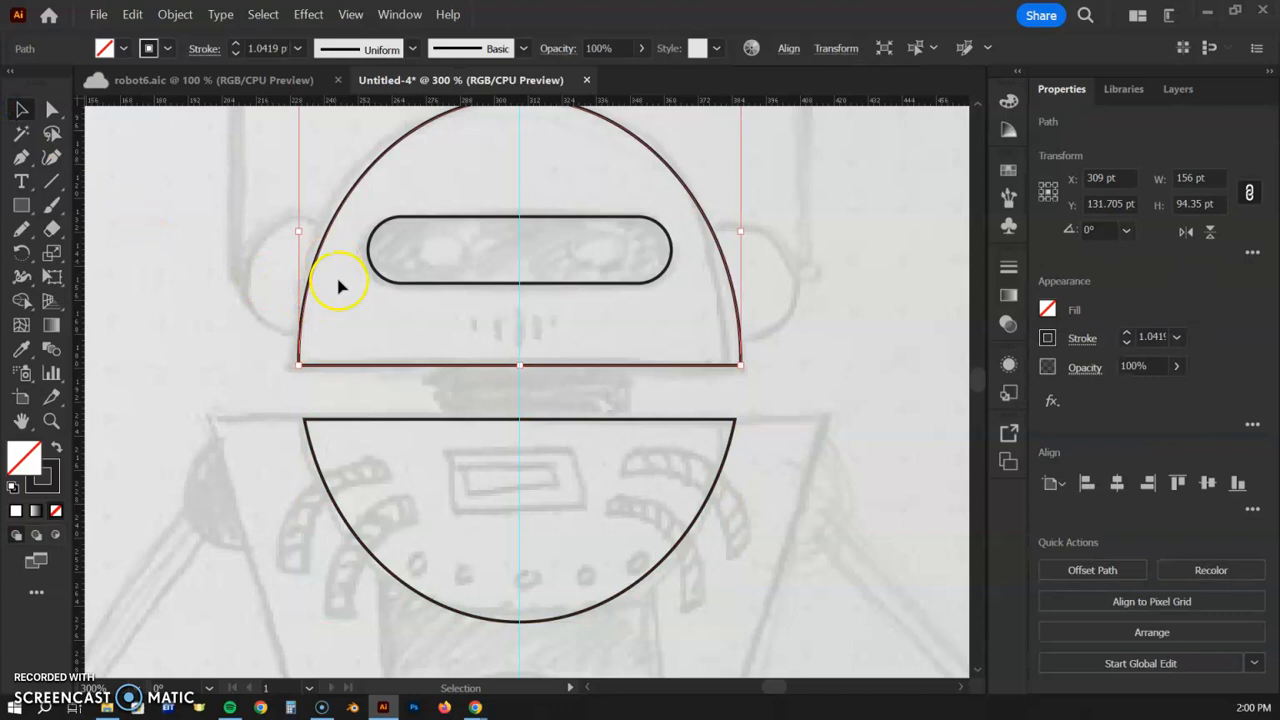
{"action": "left_click_drag", "start_coordinate": [690, 422], "coordinate": [684, 502]}
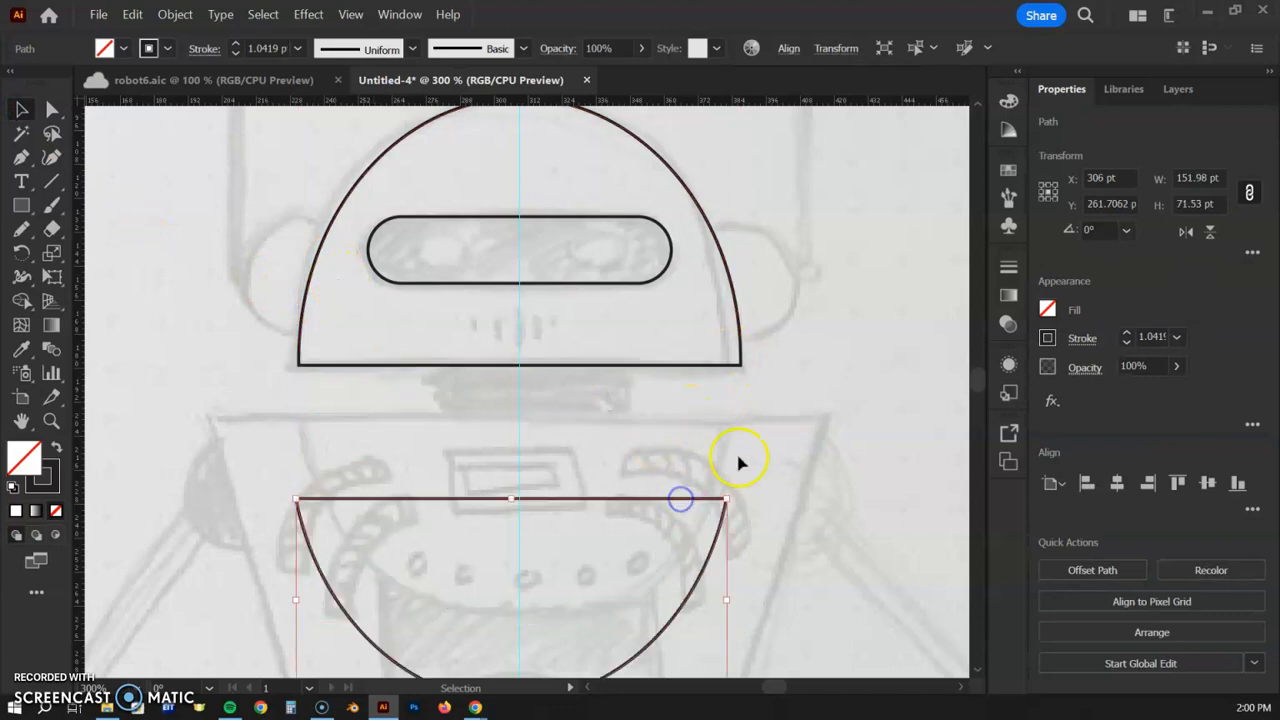
{"action": "key", "text": "ctrl+z"}
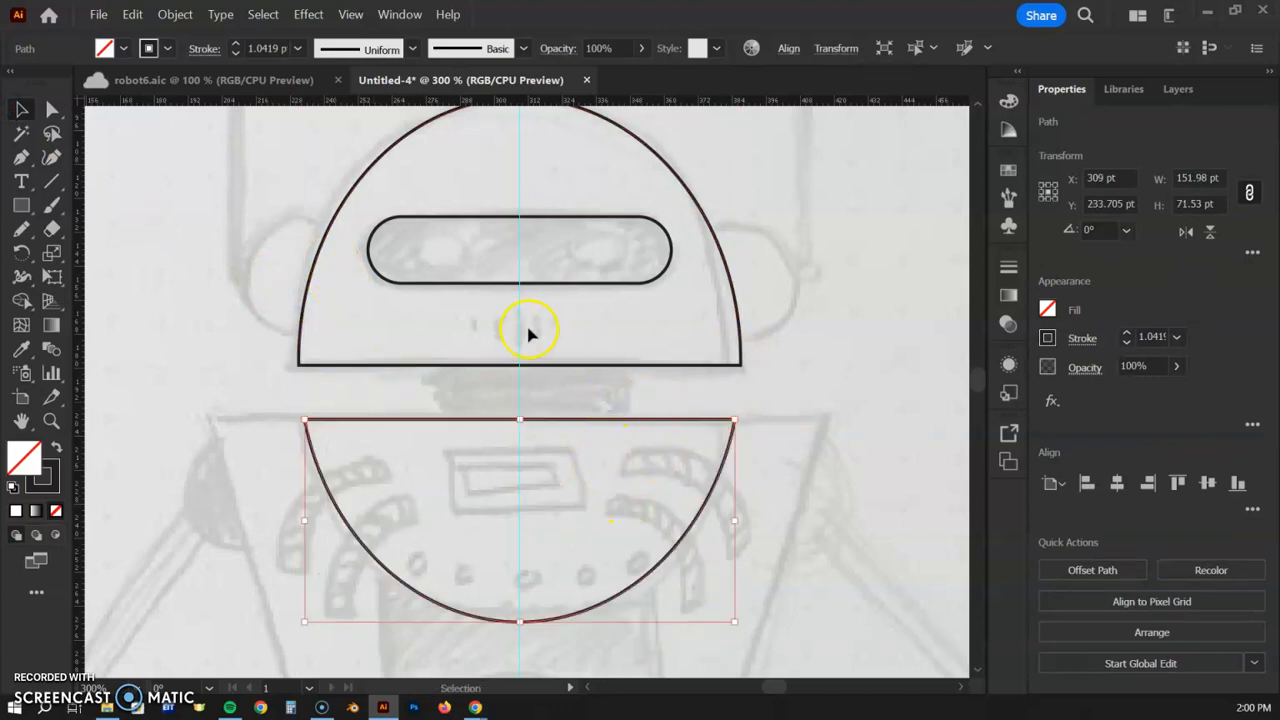
{"action": "left_click", "coordinate": [230, 322]}
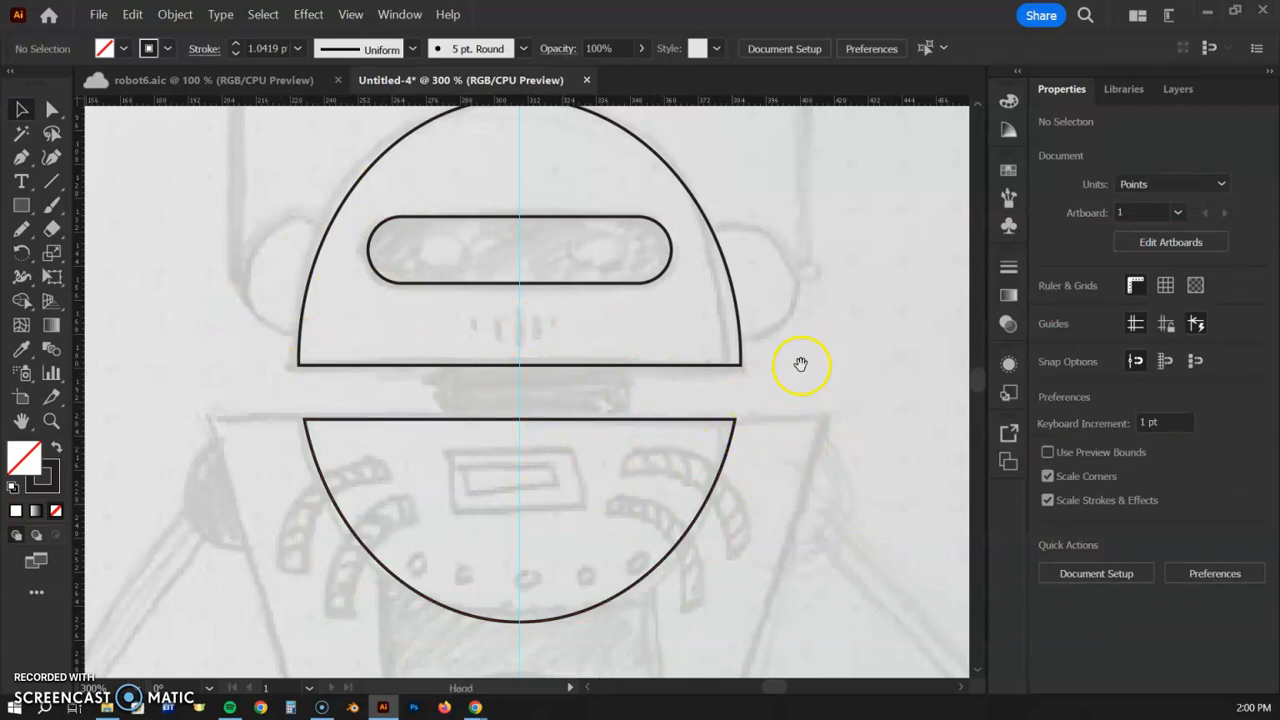
- Draw a circle about 43 pt in diameter over the sketched ear on the left side of the head
{"action": "left_click_drag", "start_coordinate": [793, 453], "coordinate": [782, 609]}
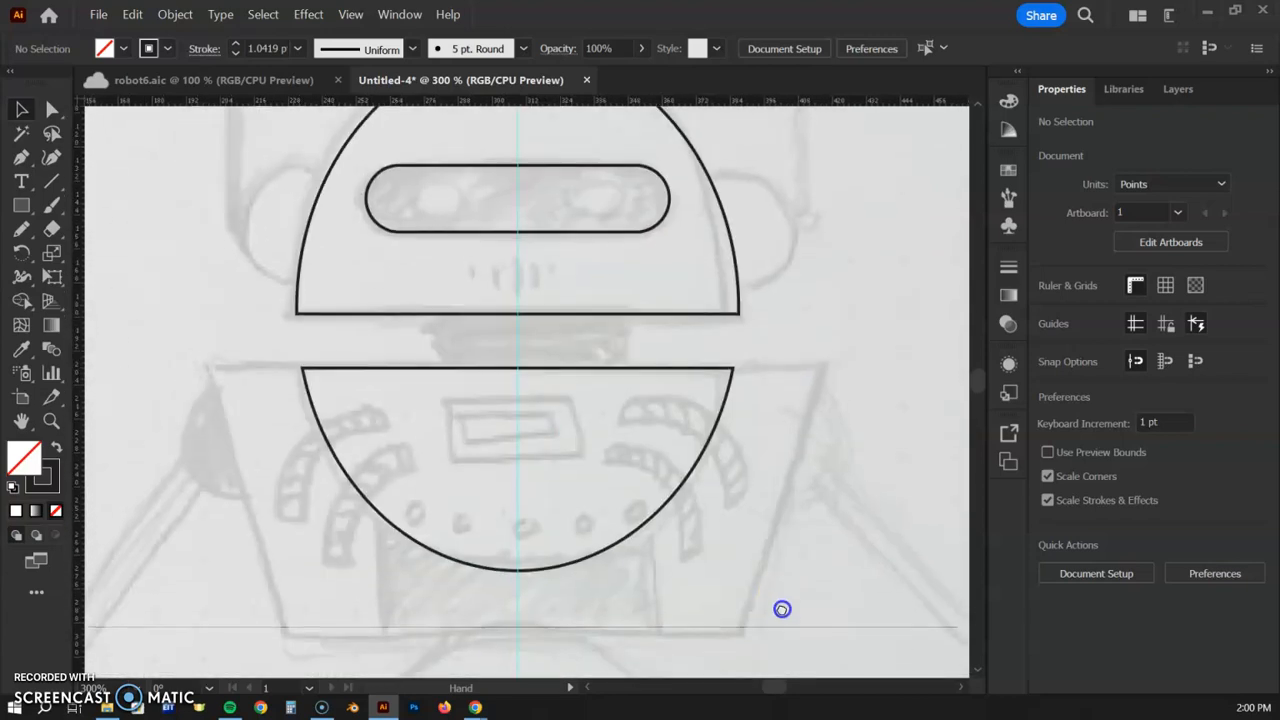
{"action": "left_click_drag", "start_coordinate": [729, 375], "coordinate": [754, 558]}
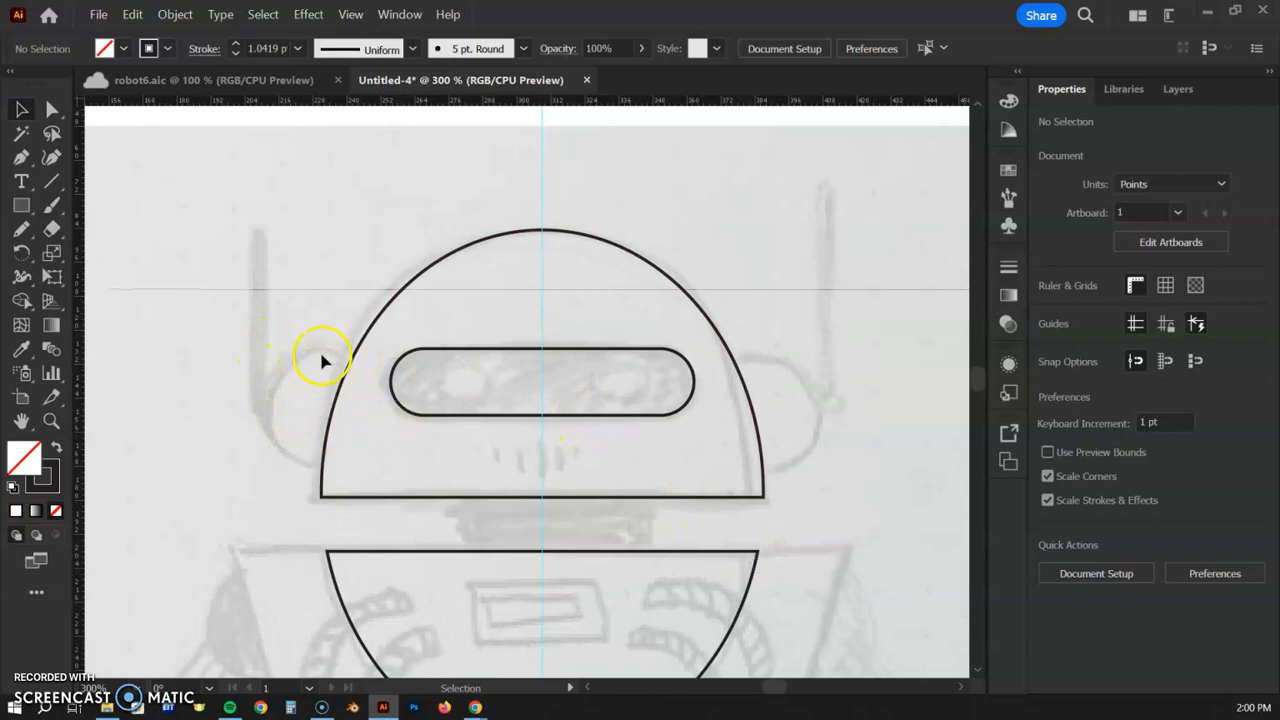
{"action": "left_click", "coordinate": [21, 206]}
{"action": "left_click", "coordinate": [21, 206]}
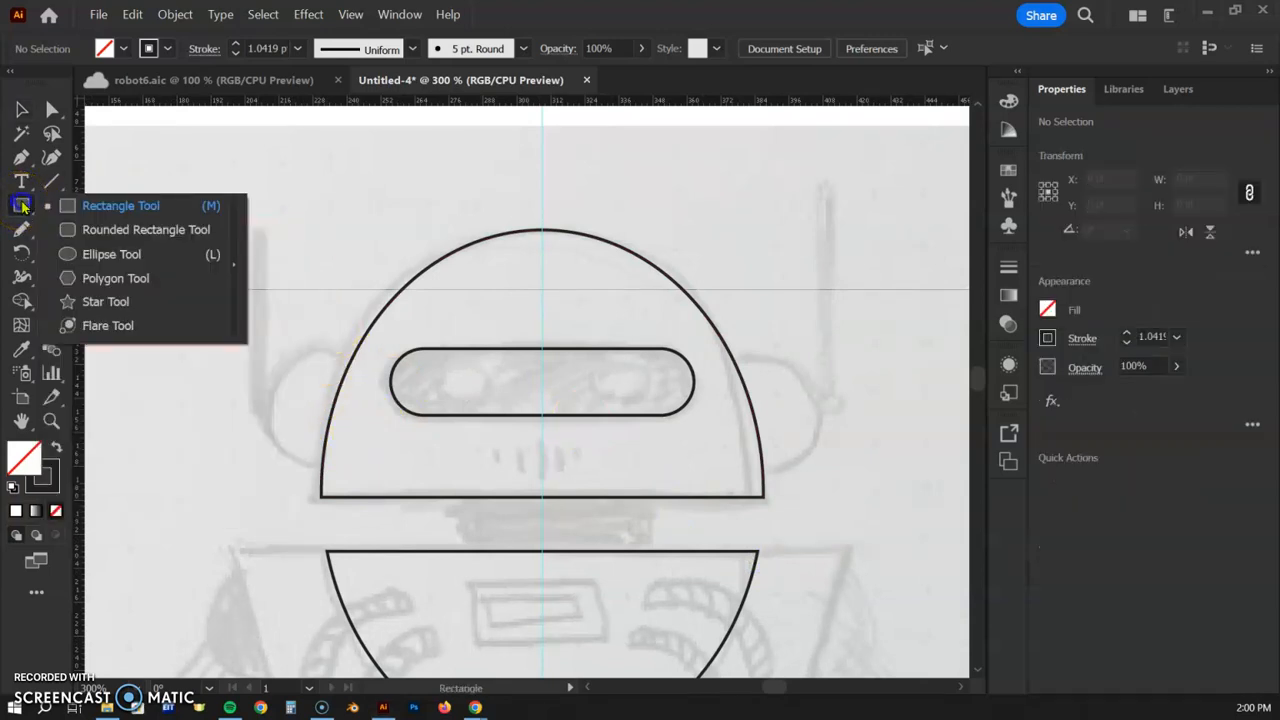
{"action": "left_click", "coordinate": [84, 253]}
{"action": "left_click_drag", "start_coordinate": [258, 350], "coordinate": [367, 471]}
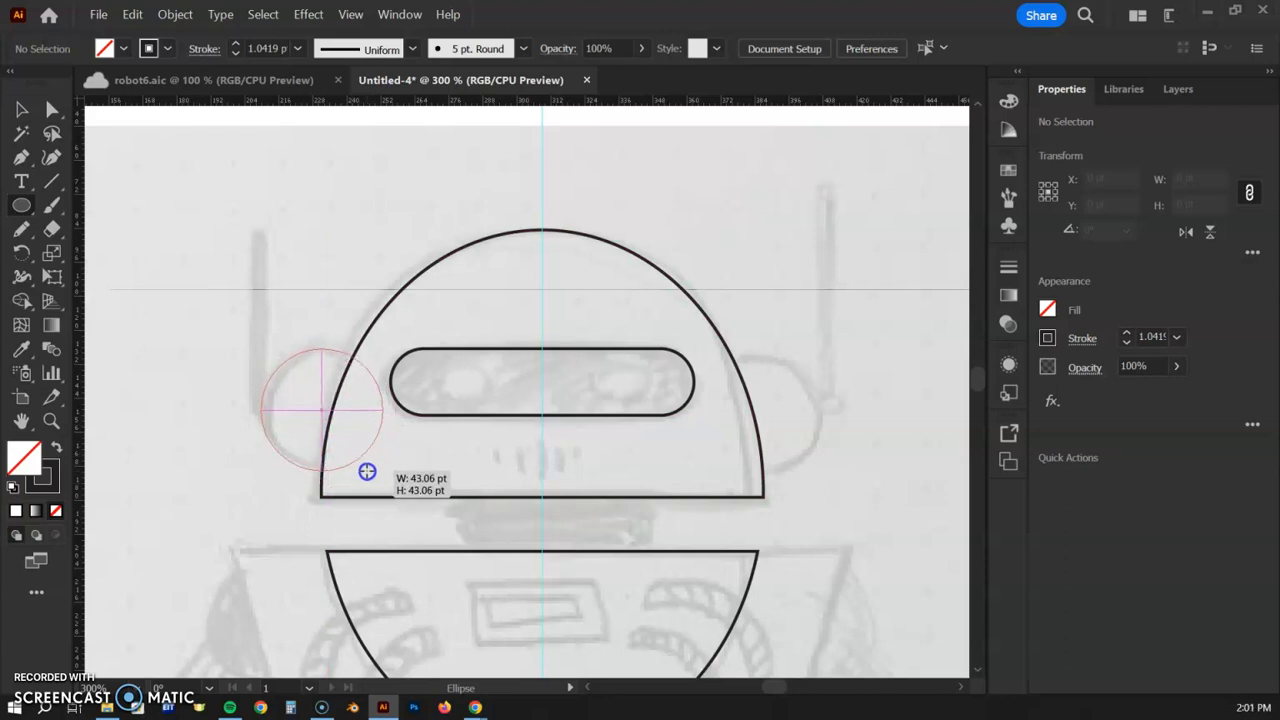
{"action": "left_click_drag", "start_coordinate": [367, 471], "coordinate": [366, 467]}
- Draw a vertical antenna line about 63 pt long down to the ear circle's left edge and set its stroke to 4 pt
{"action": "left_click", "coordinate": [50, 183]}
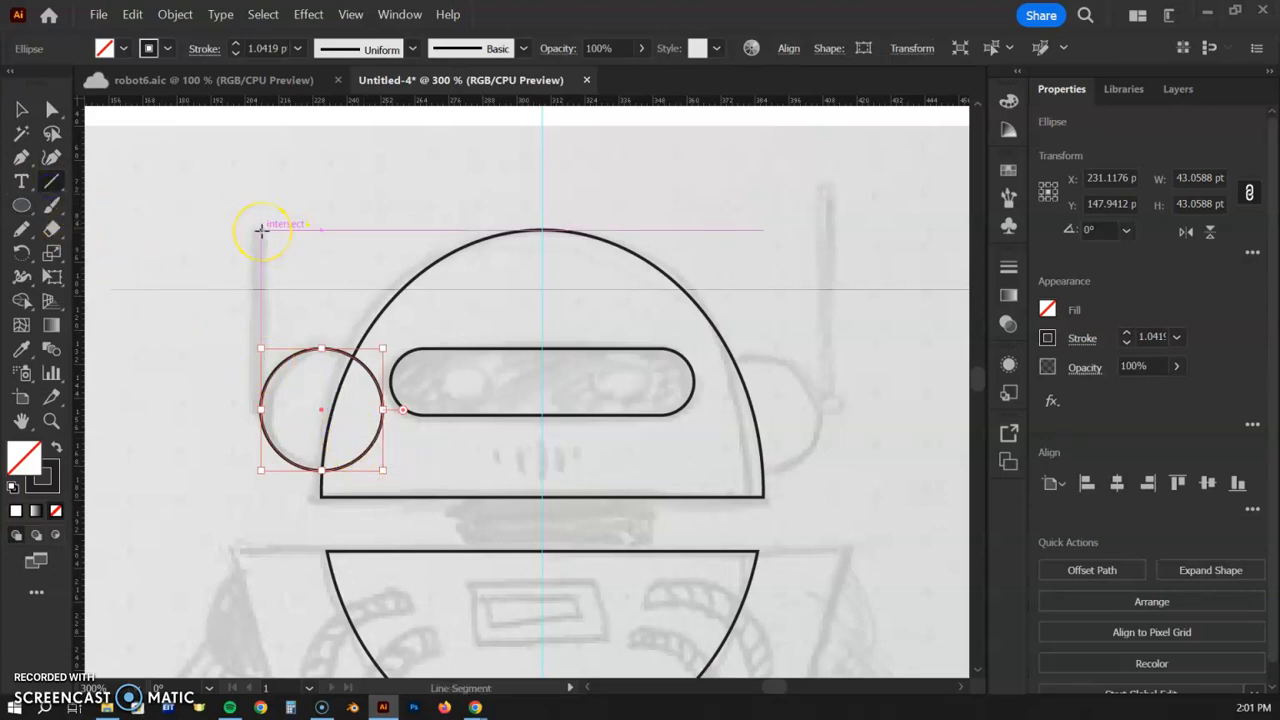
{"action": "left_click_drag", "start_coordinate": [258, 229], "coordinate": [260, 415]}
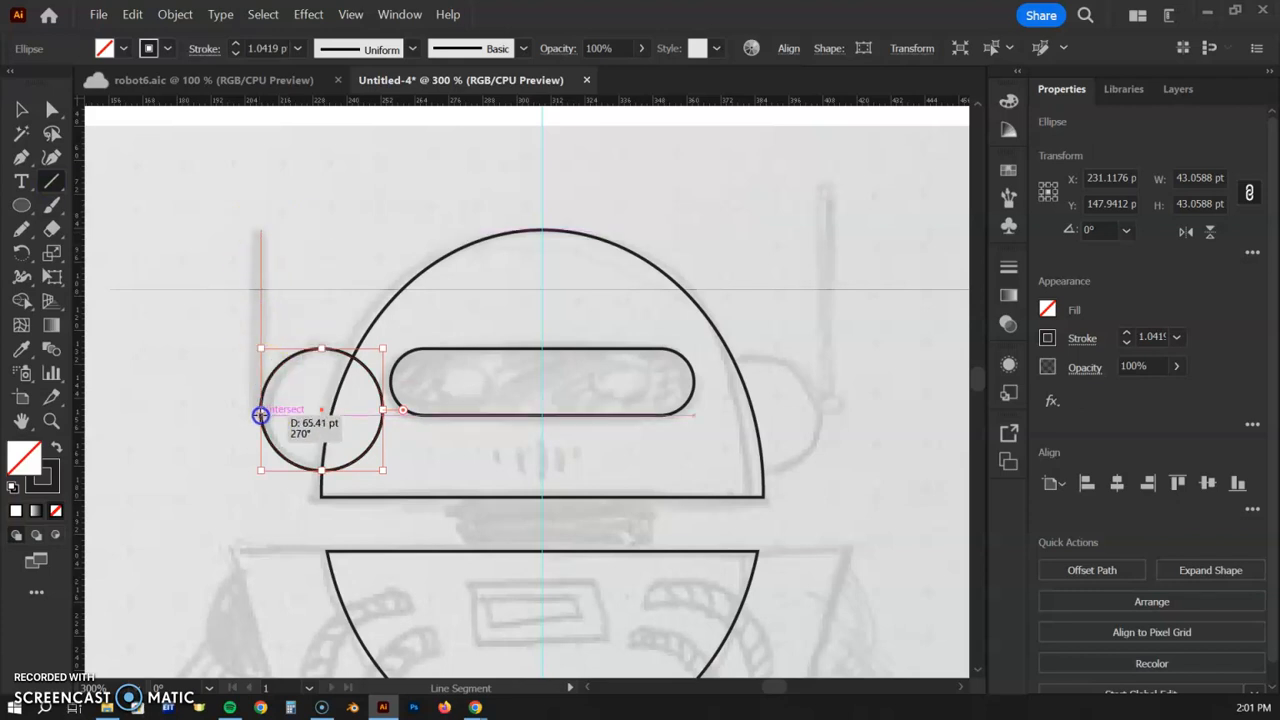
{"action": "left_click_drag", "start_coordinate": [260, 415], "coordinate": [260, 411]}
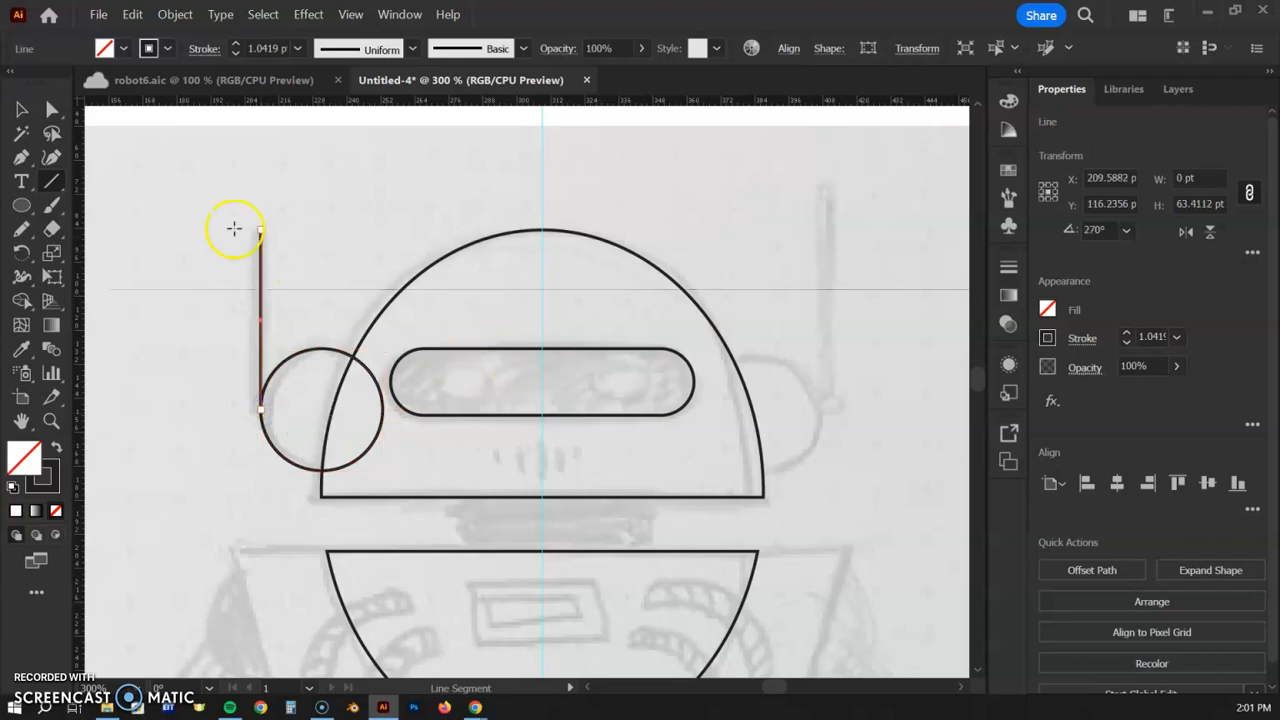
{"action": "left_click", "coordinate": [19, 110]}
{"action": "left_click_drag", "start_coordinate": [203, 220], "coordinate": [279, 277]}
{"action": "left_click", "coordinate": [1127, 334]}
{"action": "left_click", "coordinate": [1127, 334]}
{"action": "left_click", "coordinate": [1127, 334]}
{"action": "left_click", "coordinate": [446, 176]}
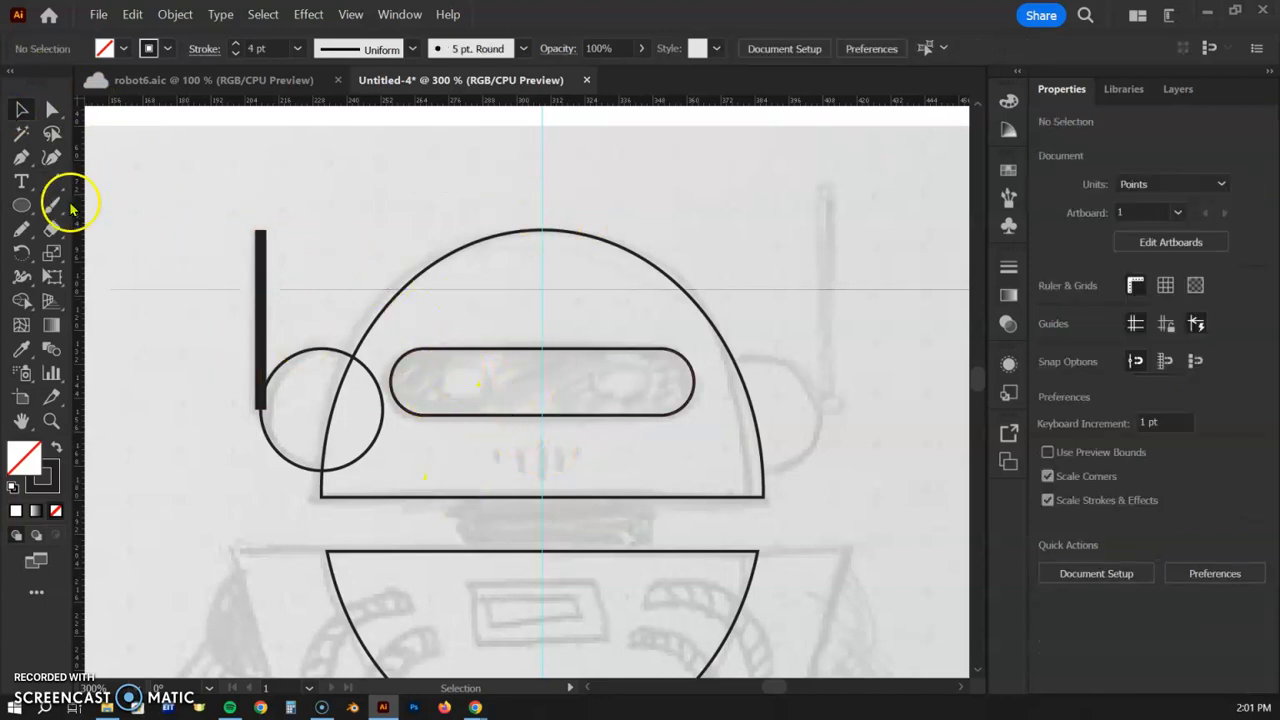
- Draw a circle about 14.4 pt in diameter for the left eye inside the visor and set its stroke to 1 pt
{"action": "left_click", "coordinate": [21, 205]}
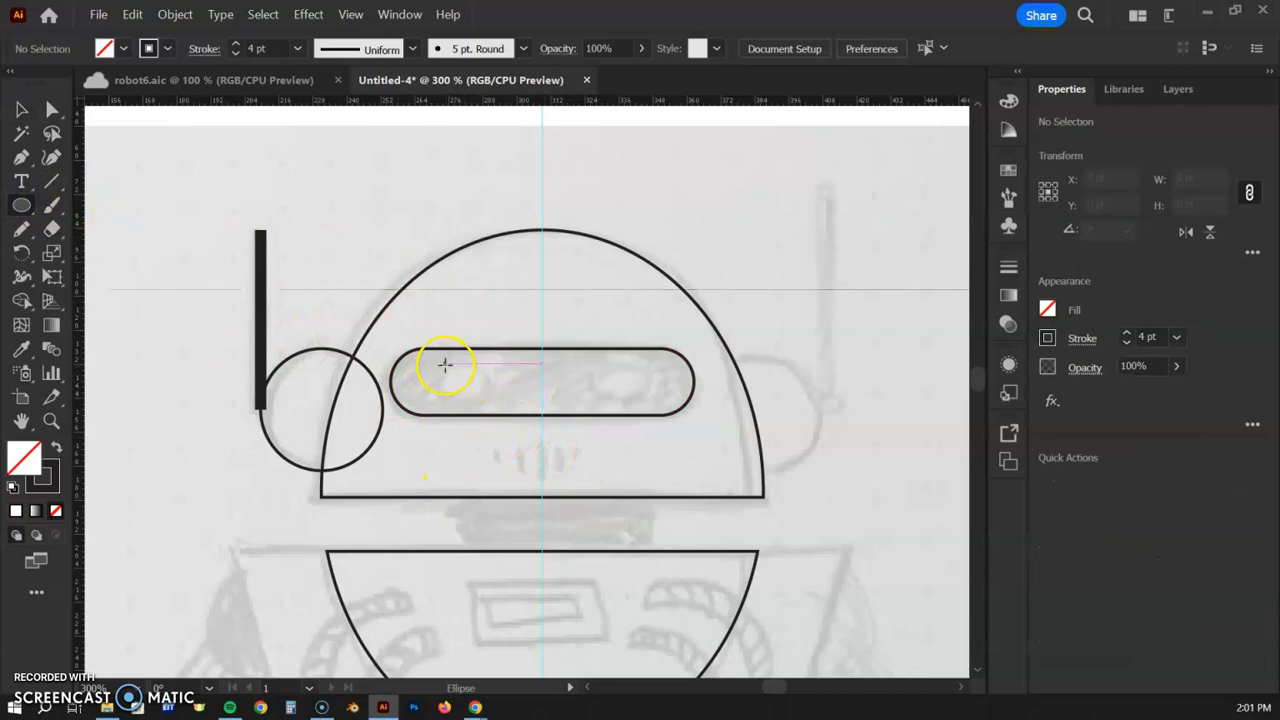
{"action": "left_click_drag", "start_coordinate": [445, 365], "coordinate": [484, 405]}
{"action": "left_click", "coordinate": [1125, 343]}
{"action": "left_click", "coordinate": [1125, 343]}
{"action": "left_click", "coordinate": [1125, 343]}
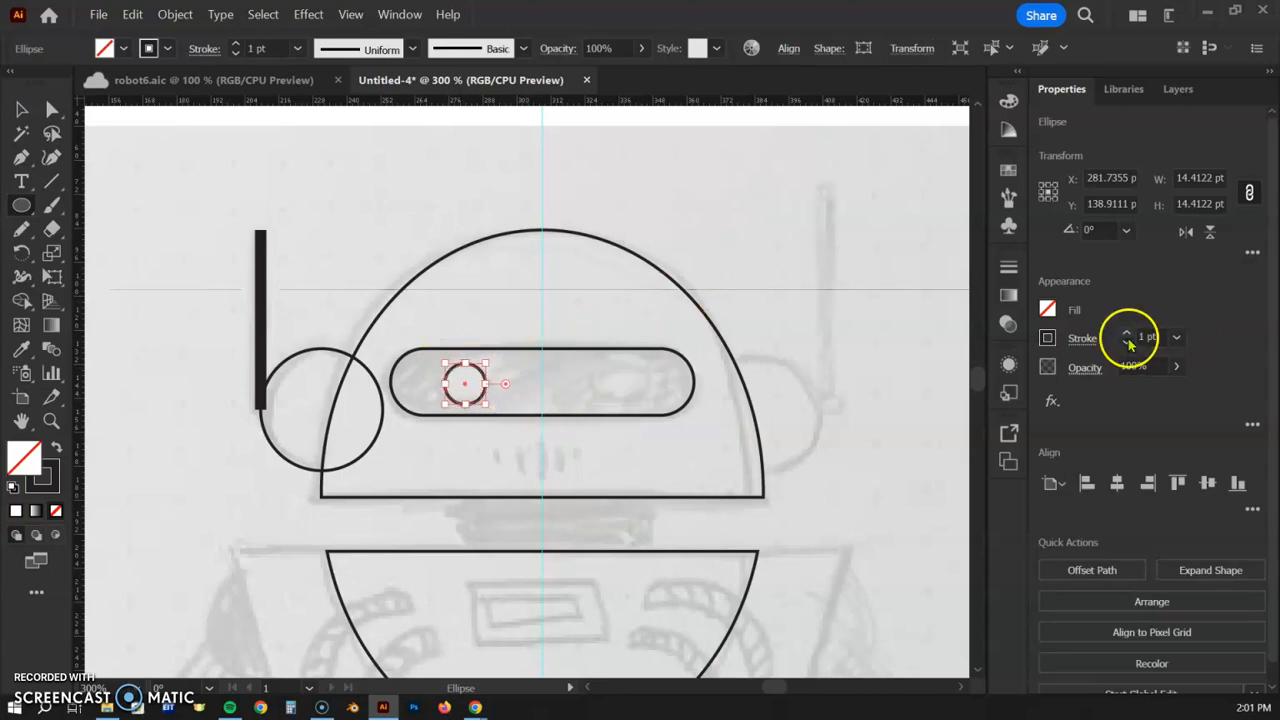
- Reflect a copy of the left eye circle, ear circle and antenna line across the vertical centre guide
{"action": "left_click", "coordinate": [22, 111]}
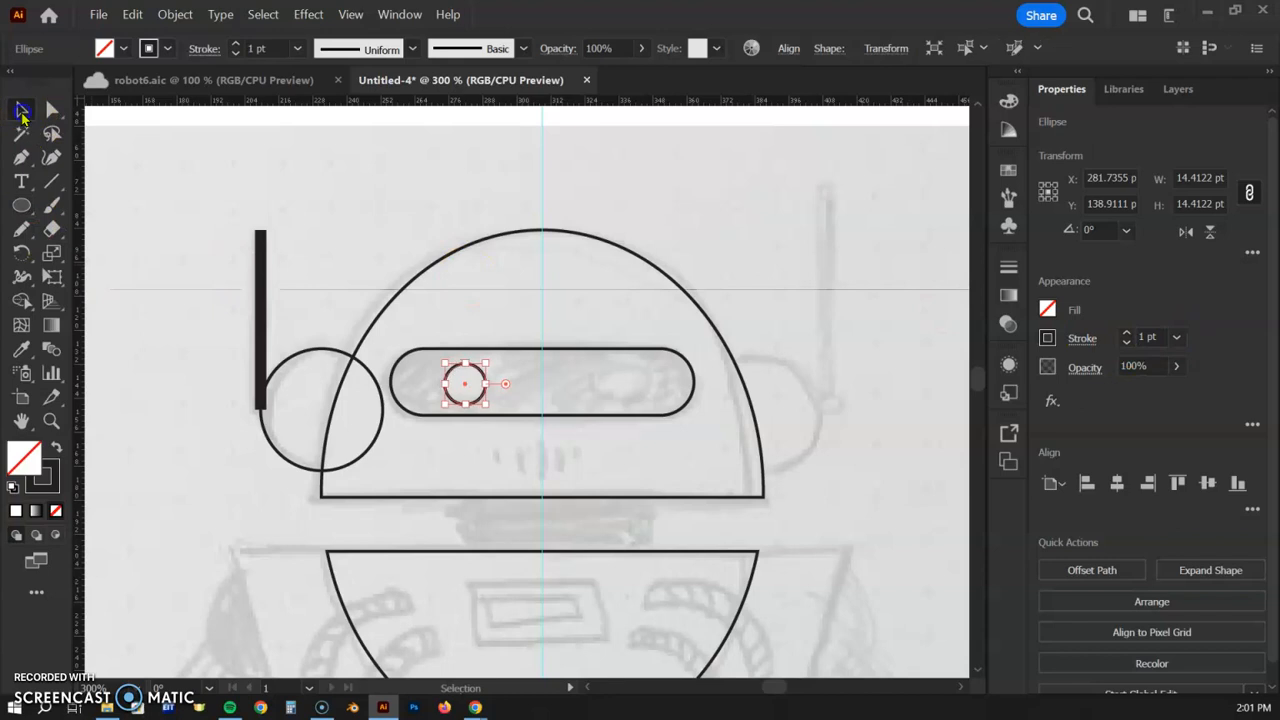
{"action": "left_click", "coordinate": [320, 197]}
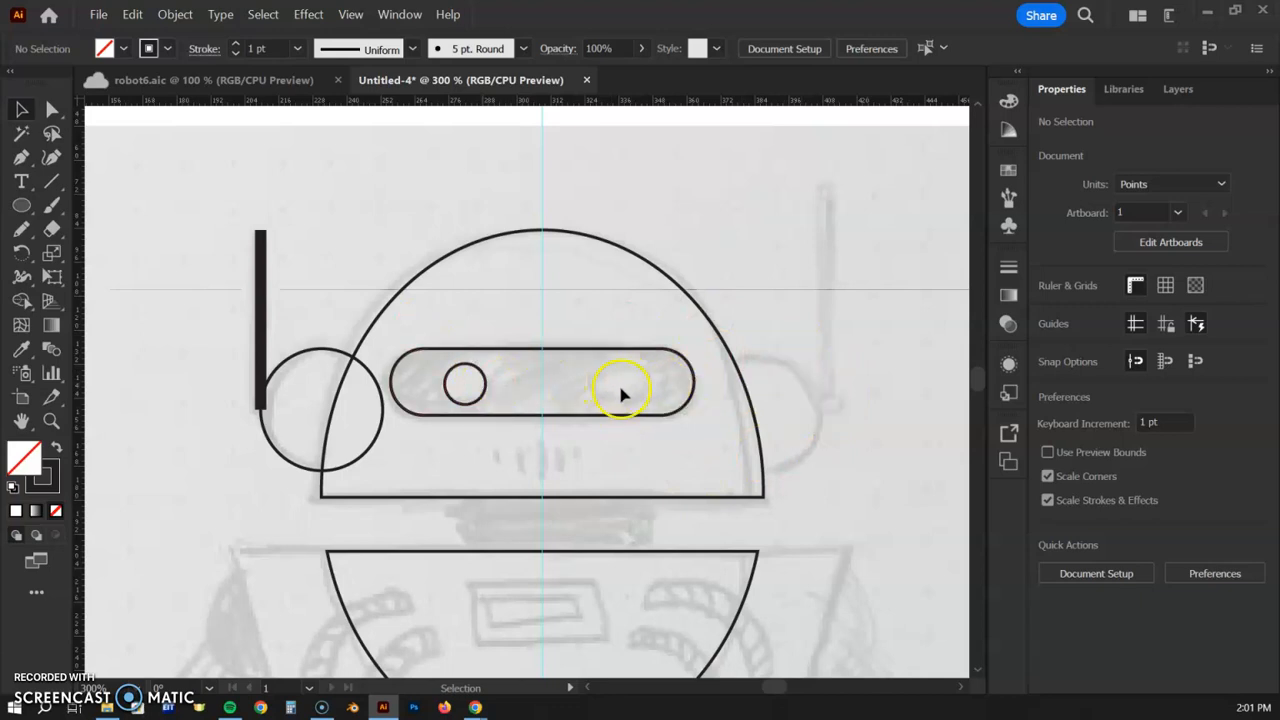
{"action": "left_click", "coordinate": [482, 373]}
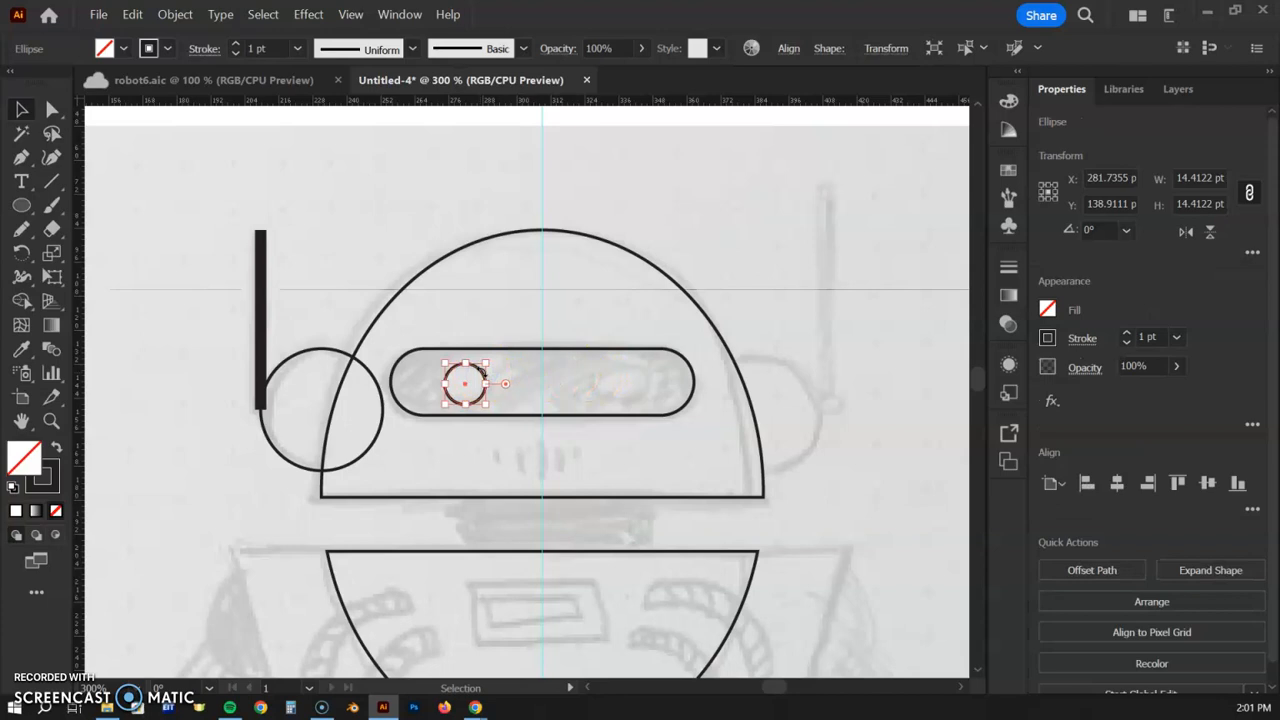
{"action": "left_click", "coordinate": [316, 356], "text": "shift"}
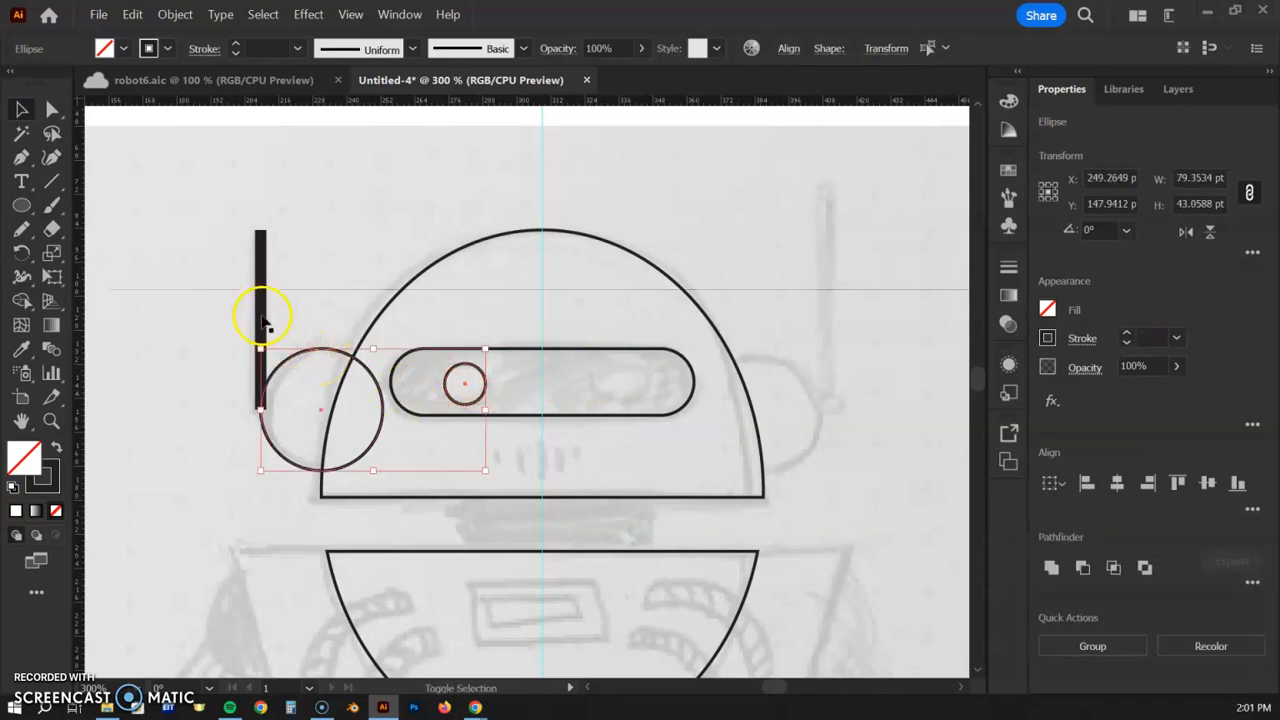
{"action": "left_click", "coordinate": [263, 317], "text": "shift"}
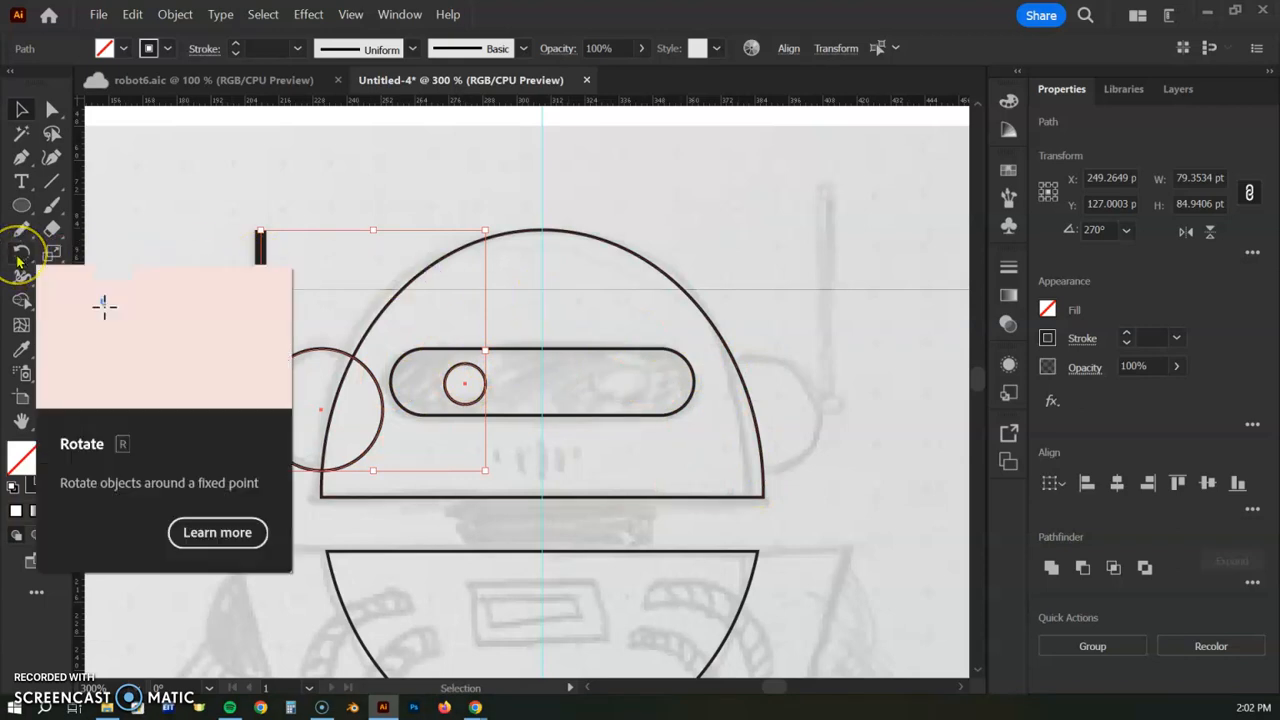
{"action": "left_click", "coordinate": [18, 258]}
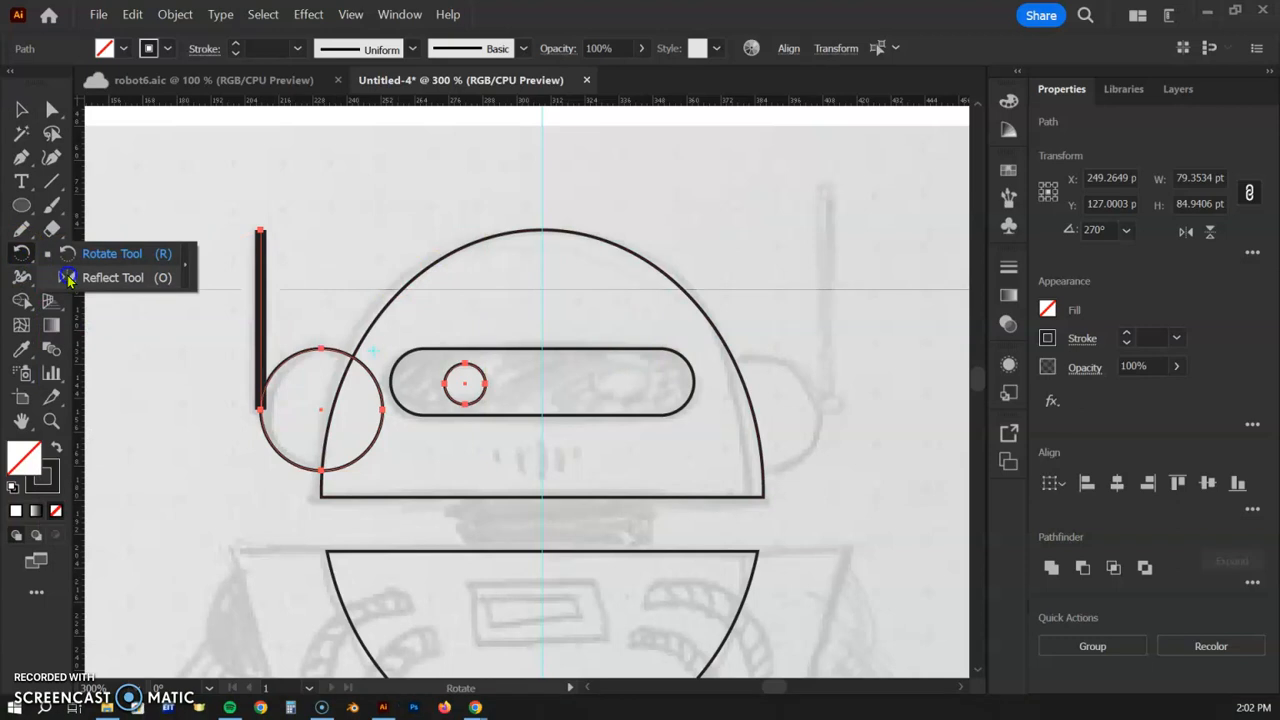
{"action": "left_click", "coordinate": [67, 276]}
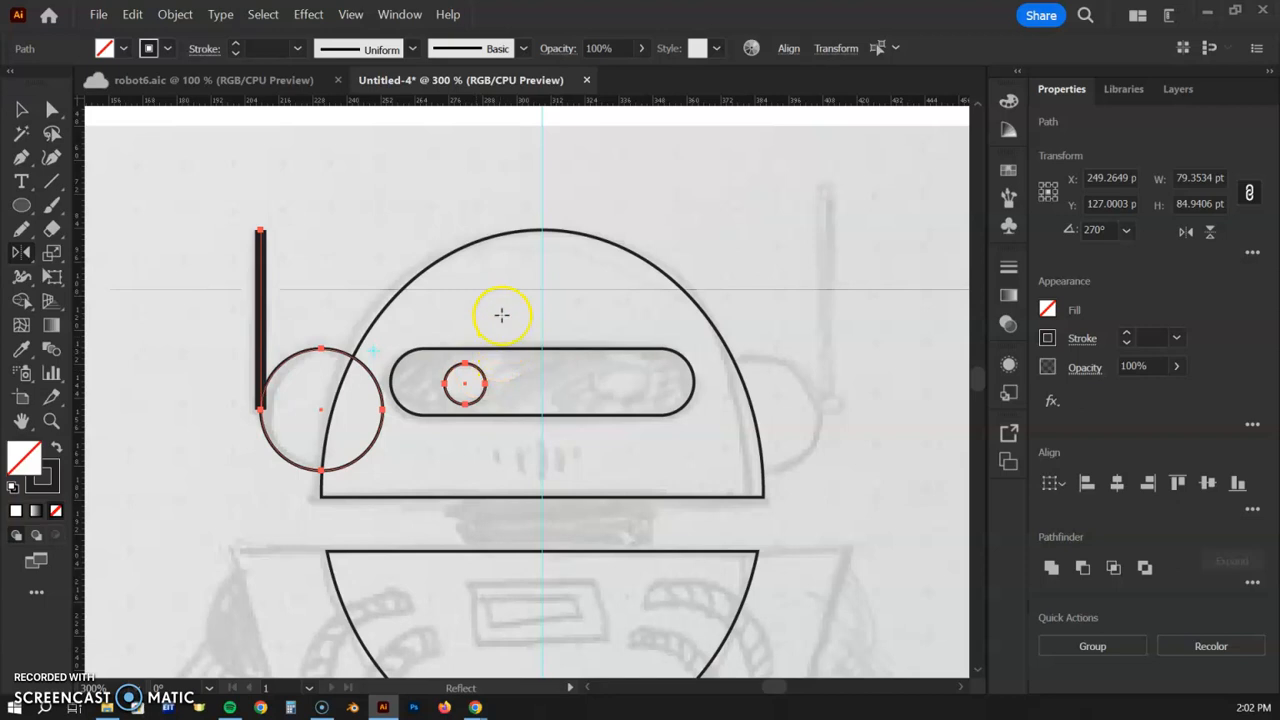
{"action": "key", "text": "Return"}
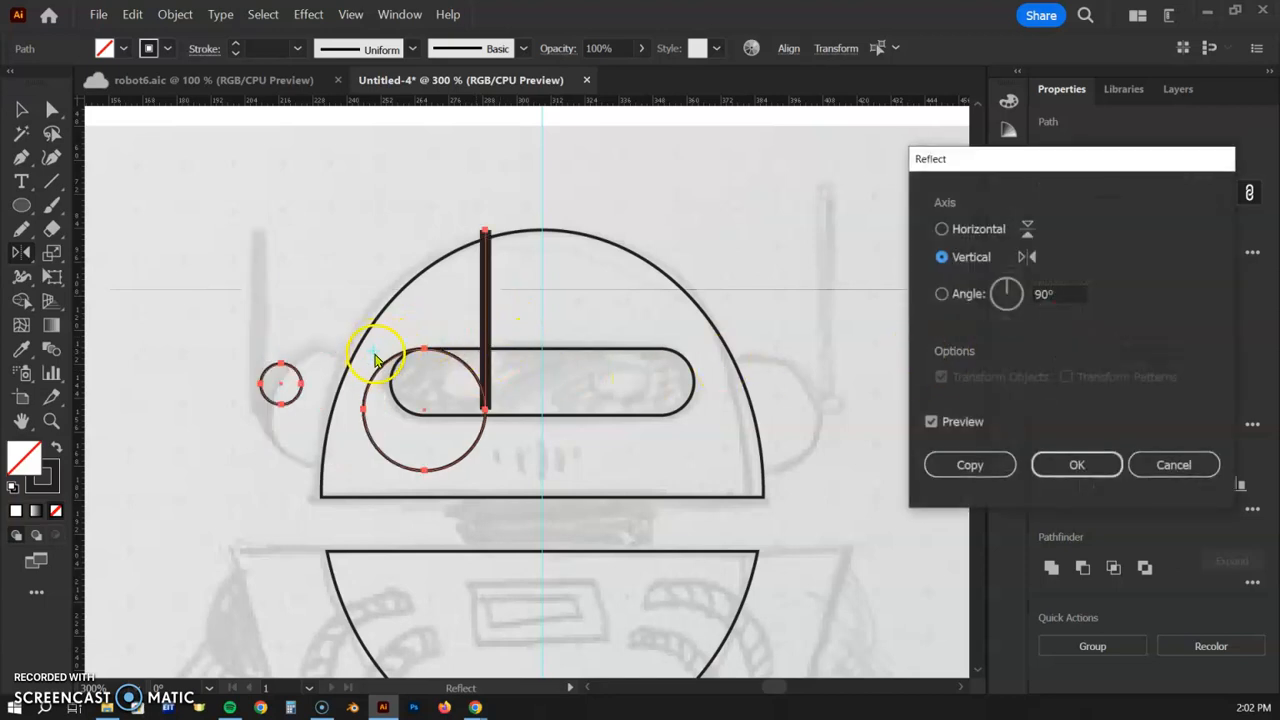
{"action": "left_click", "coordinate": [1174, 465]}
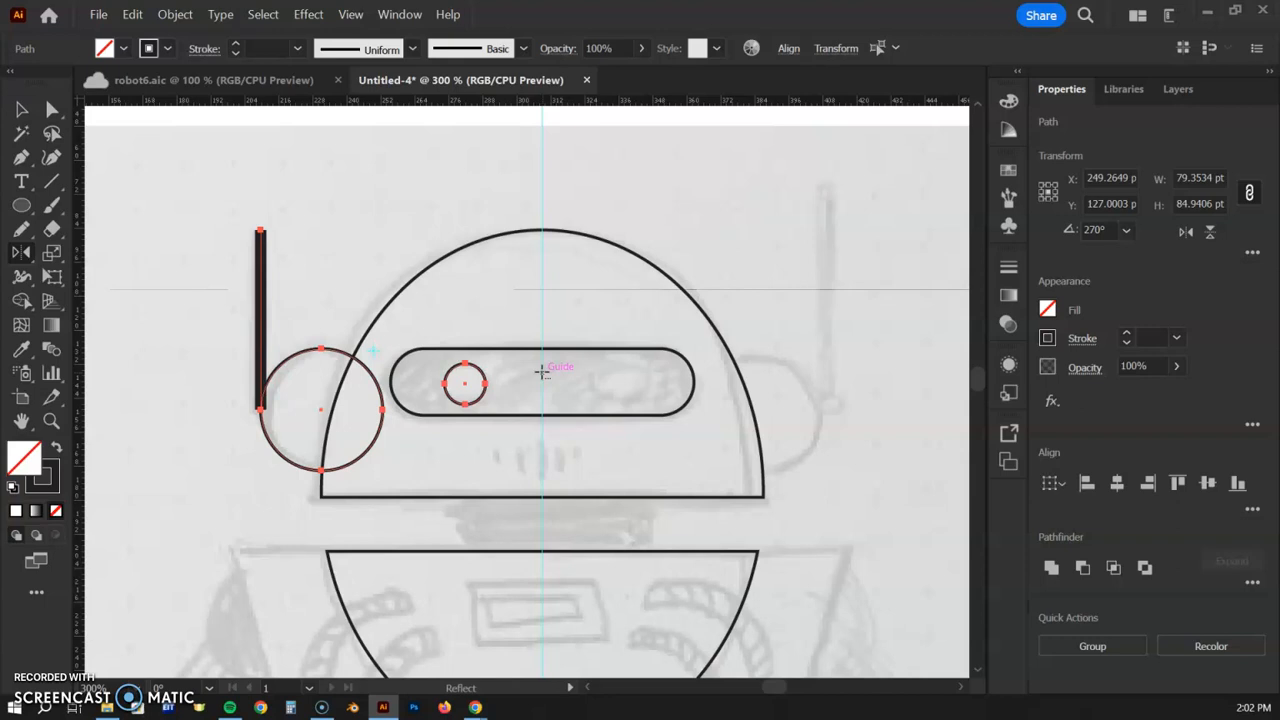
{"action": "left_click", "coordinate": [541, 372], "text": "alt"}
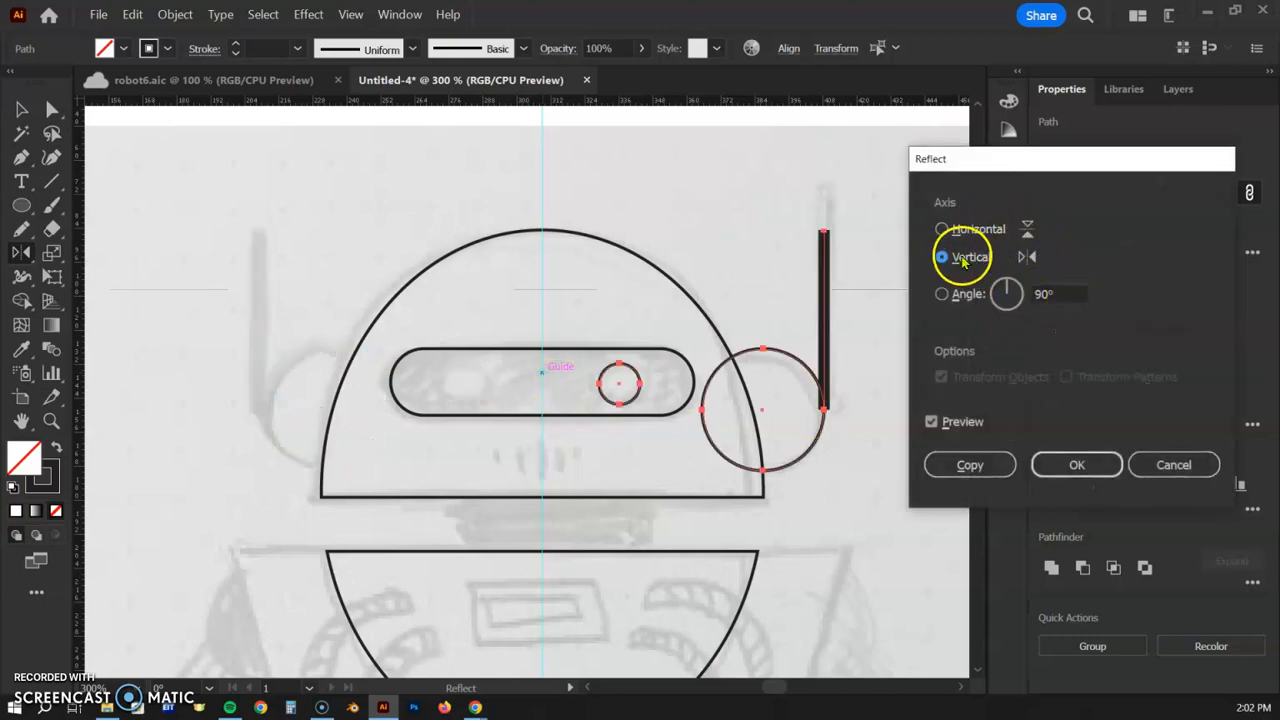
{"action": "left_click", "coordinate": [942, 230]}
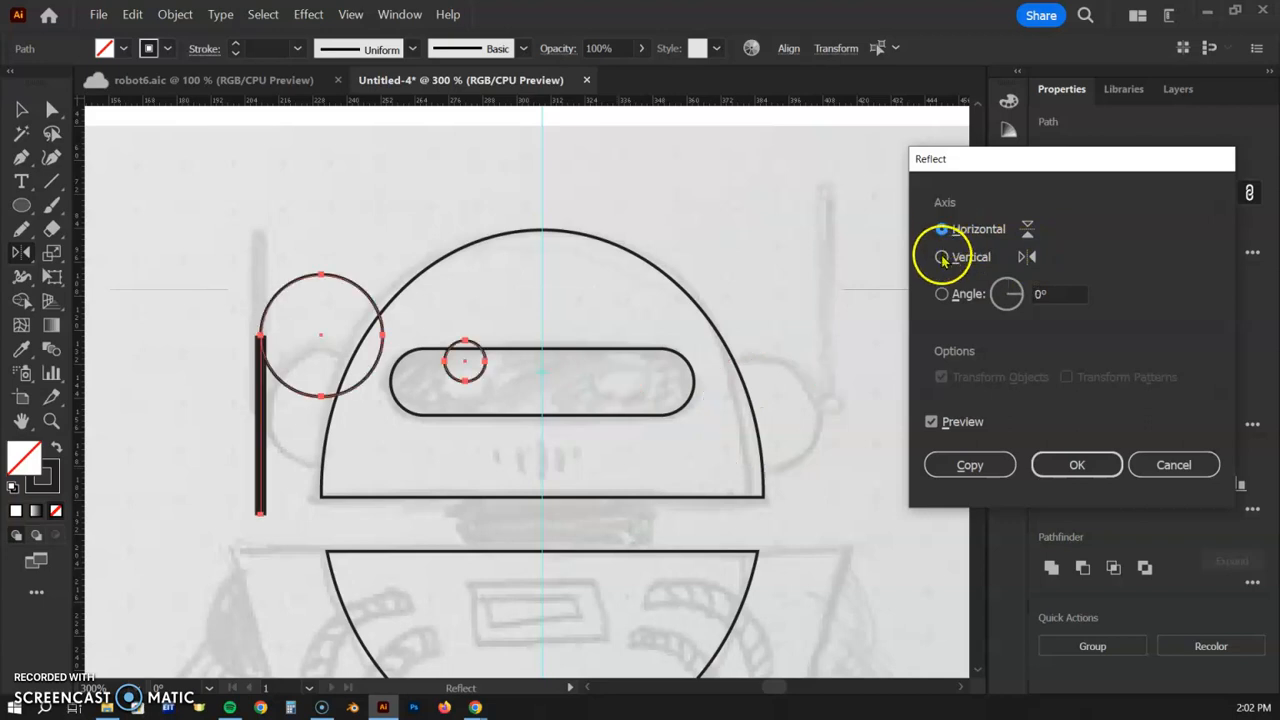
{"action": "left_click", "coordinate": [942, 258]}
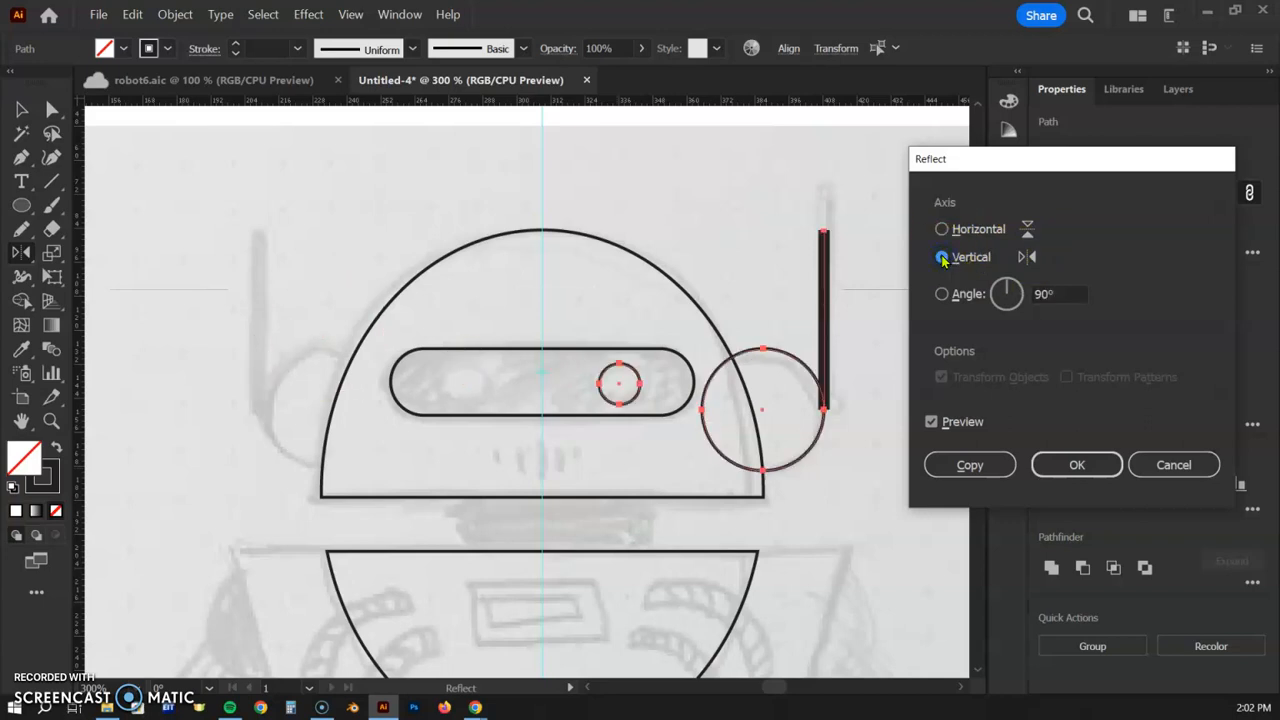
{"action": "left_click", "coordinate": [978, 464]}
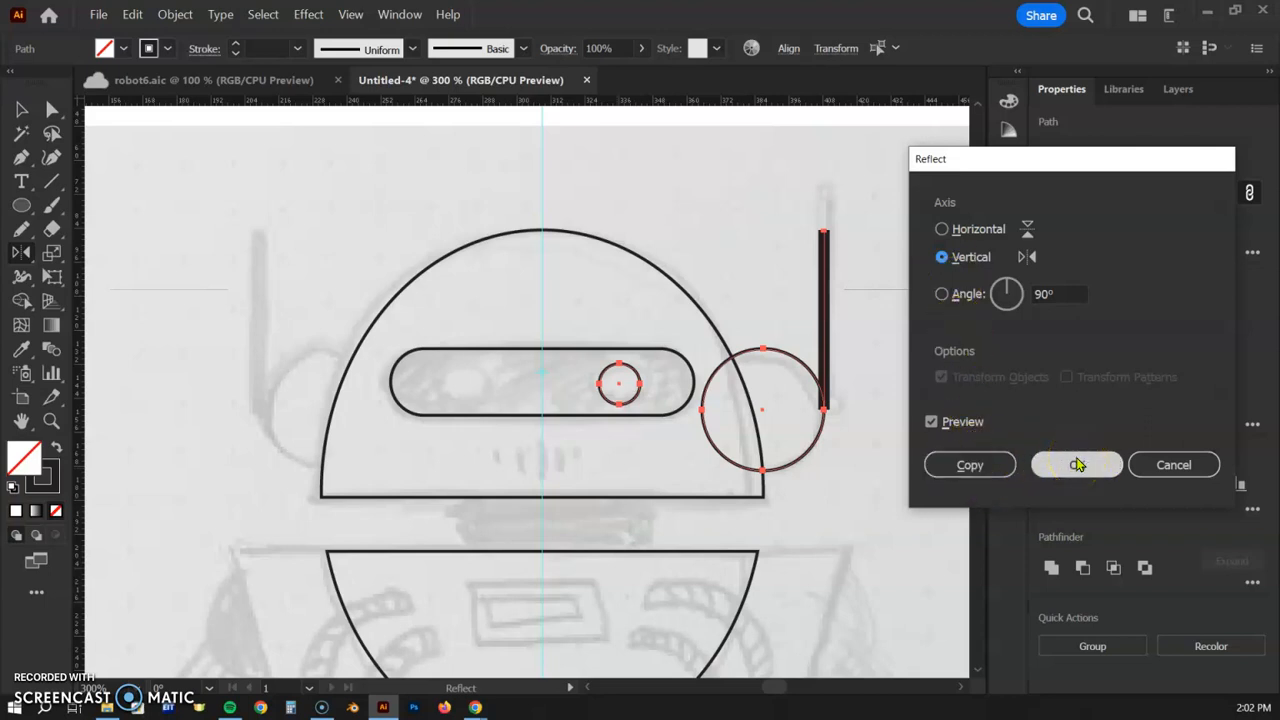
{"action": "left_click", "coordinate": [1012, 465]}
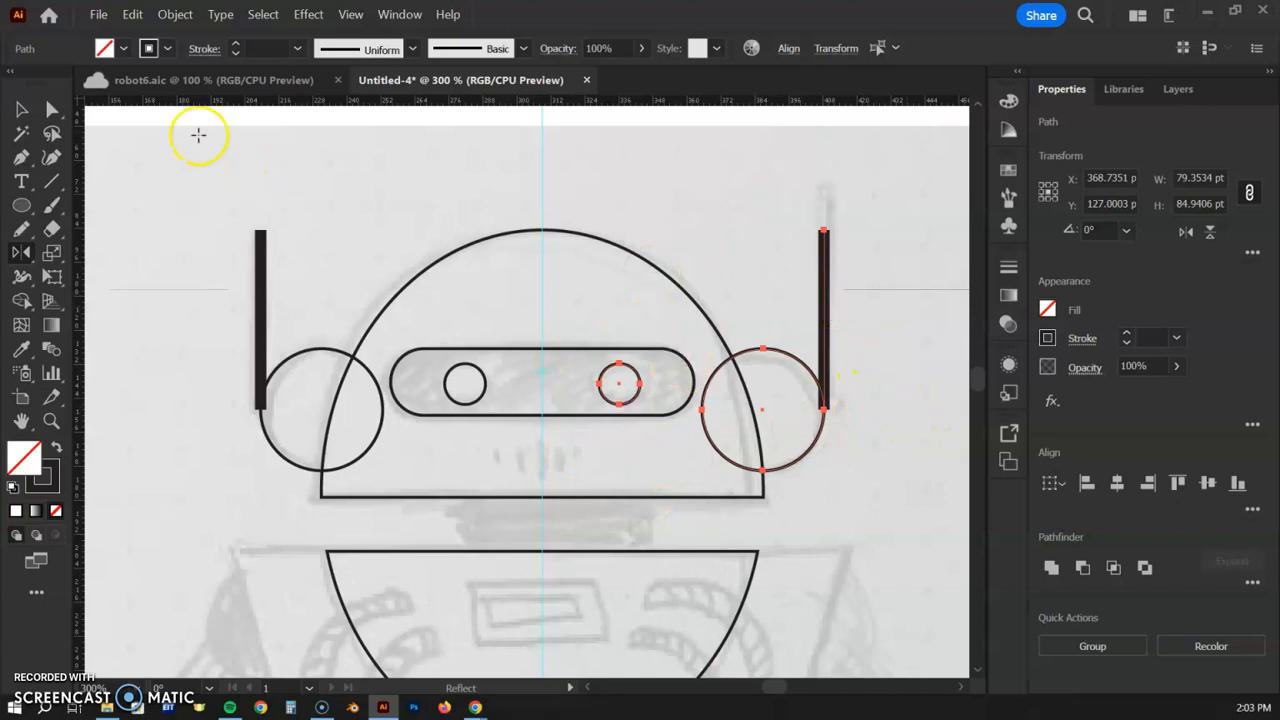
- Merge the parts of both ear circles that overlap the head into the head shape with Shape Builder, and deselect
{"action": "left_click", "coordinate": [22, 110]}
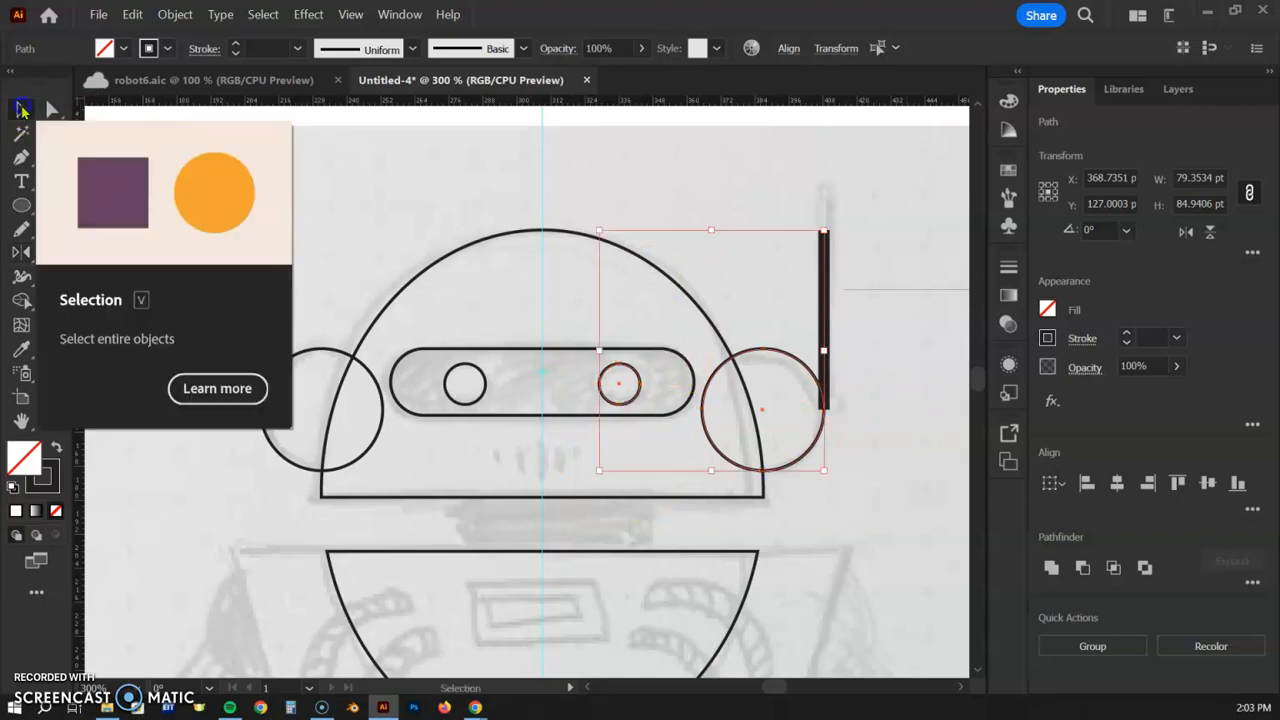
{"action": "left_click", "coordinate": [398, 200]}
{"action": "left_click_drag", "start_coordinate": [184, 208], "coordinate": [864, 498]}
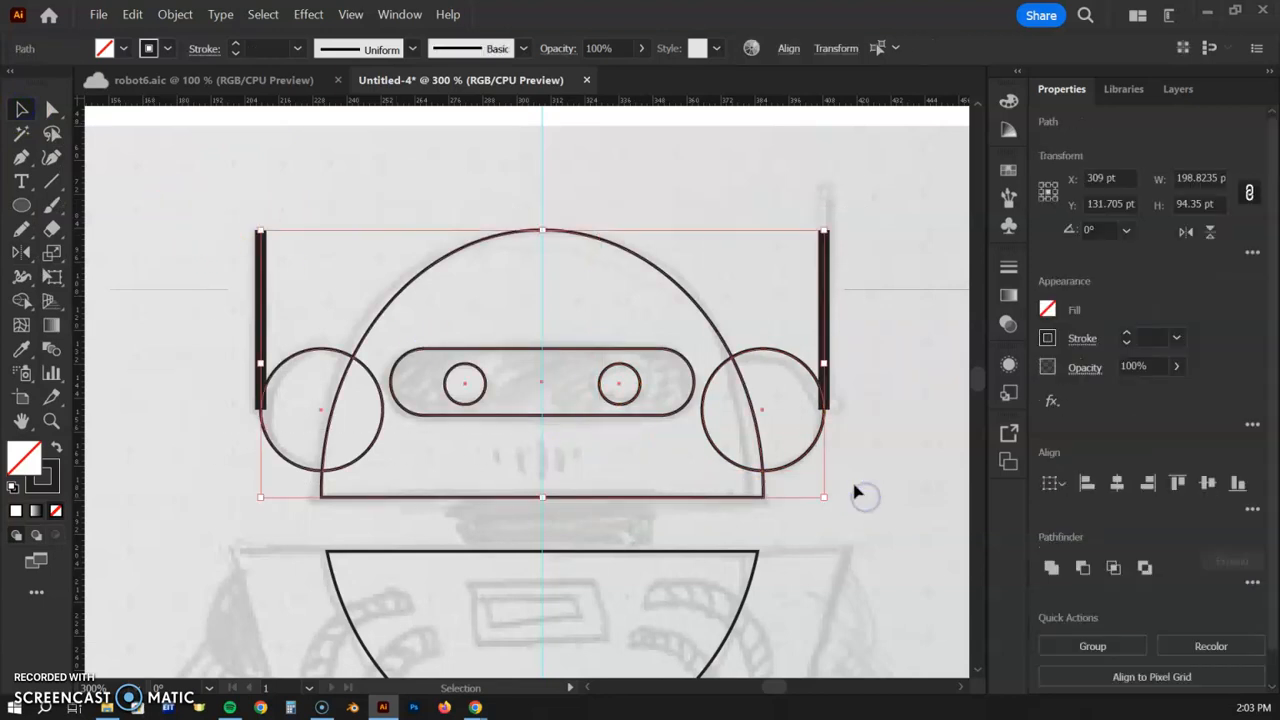
{"action": "left_click", "coordinate": [22, 300]}
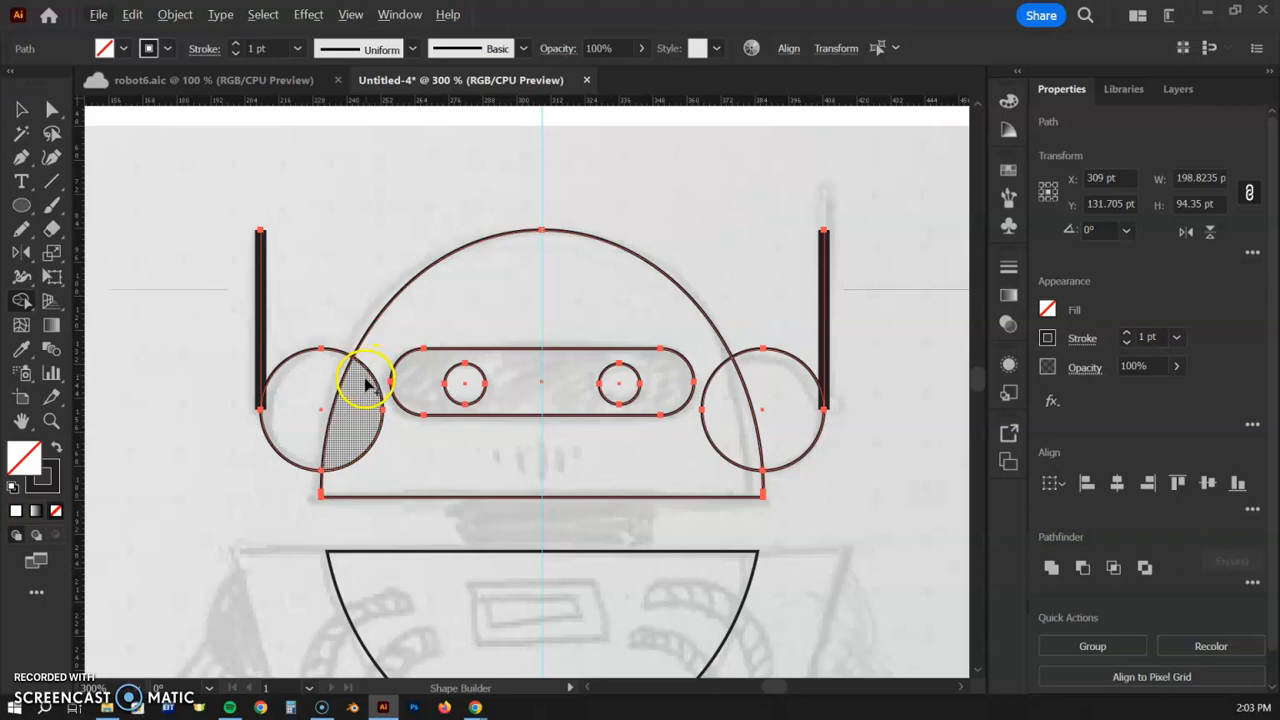
{"action": "mouse_move", "coordinate": [343, 434]}
{"action": "left_mouse_down"}
{"action": "mouse_move", "coordinate": [375, 355]}
{"action": "mouse_move", "coordinate": [348, 479]}
{"action": "left_mouse_up"}
{"action": "mouse_move", "coordinate": [706, 346]}
{"action": "left_mouse_down"}
{"action": "mouse_move", "coordinate": [731, 411]}
{"action": "mouse_move", "coordinate": [731, 477]}
{"action": "left_mouse_up"}
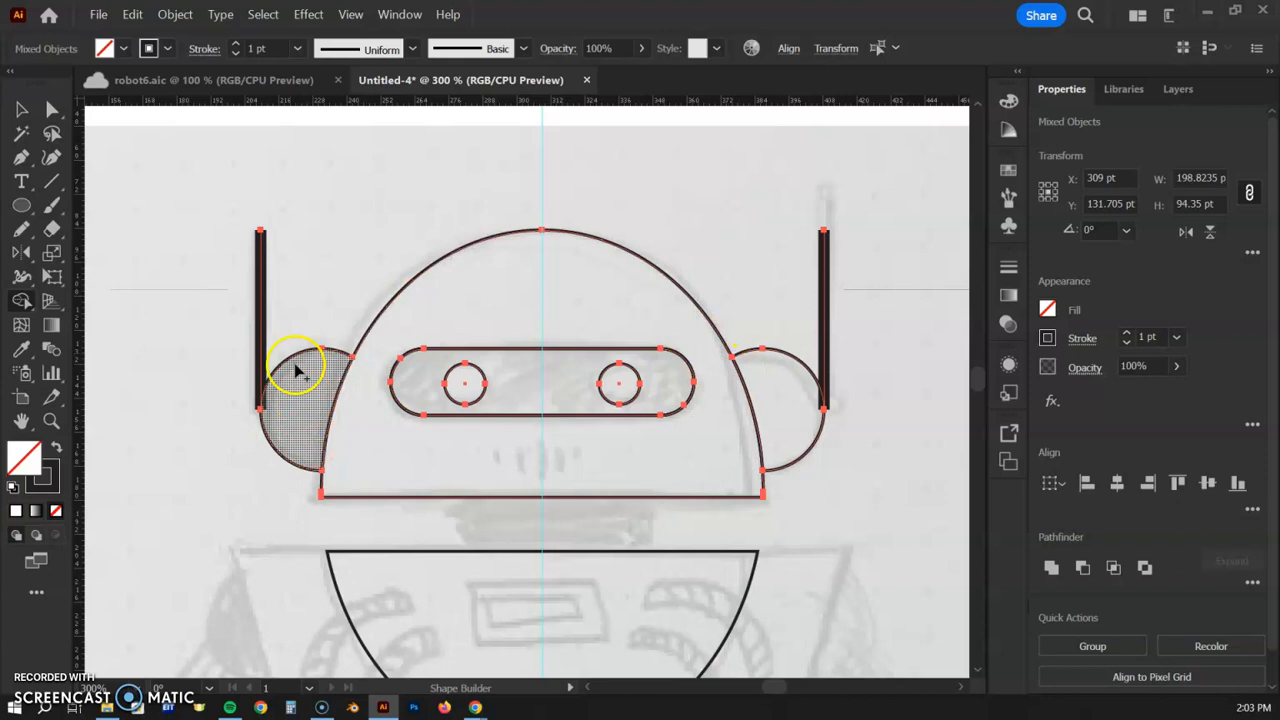
{"action": "left_click", "coordinate": [24, 110]}
{"action": "left_click", "coordinate": [343, 168]}
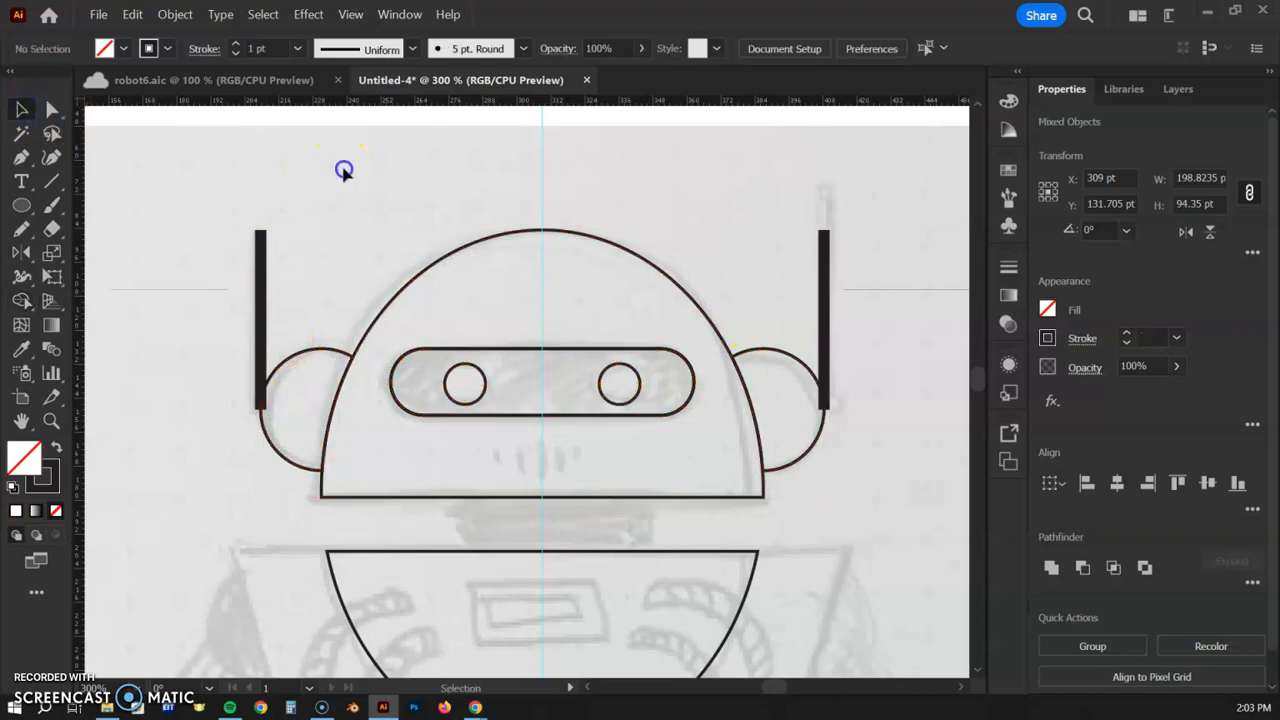
- Try moving the trimmed ear pieces away from the head, undo the moves and deselect
{"action": "left_click_drag", "start_coordinate": [322, 355], "coordinate": [165, 342]}
{"action": "left_click_drag", "start_coordinate": [757, 355], "coordinate": [797, 336]}
{"action": "key", "text": "a"}
{"action": "key", "text": "ctrl+z"}
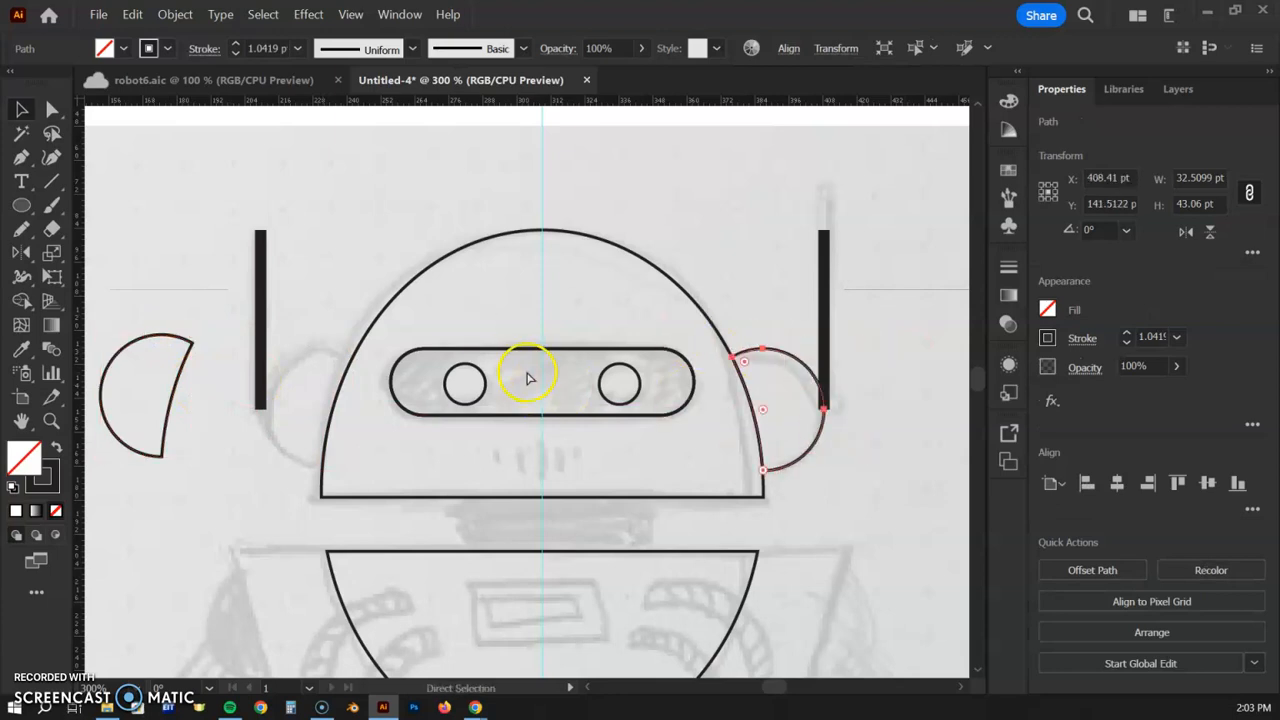
{"action": "key", "text": "ctrl+z"}
{"action": "key", "text": "v"}
{"action": "left_click", "coordinate": [183, 250]}
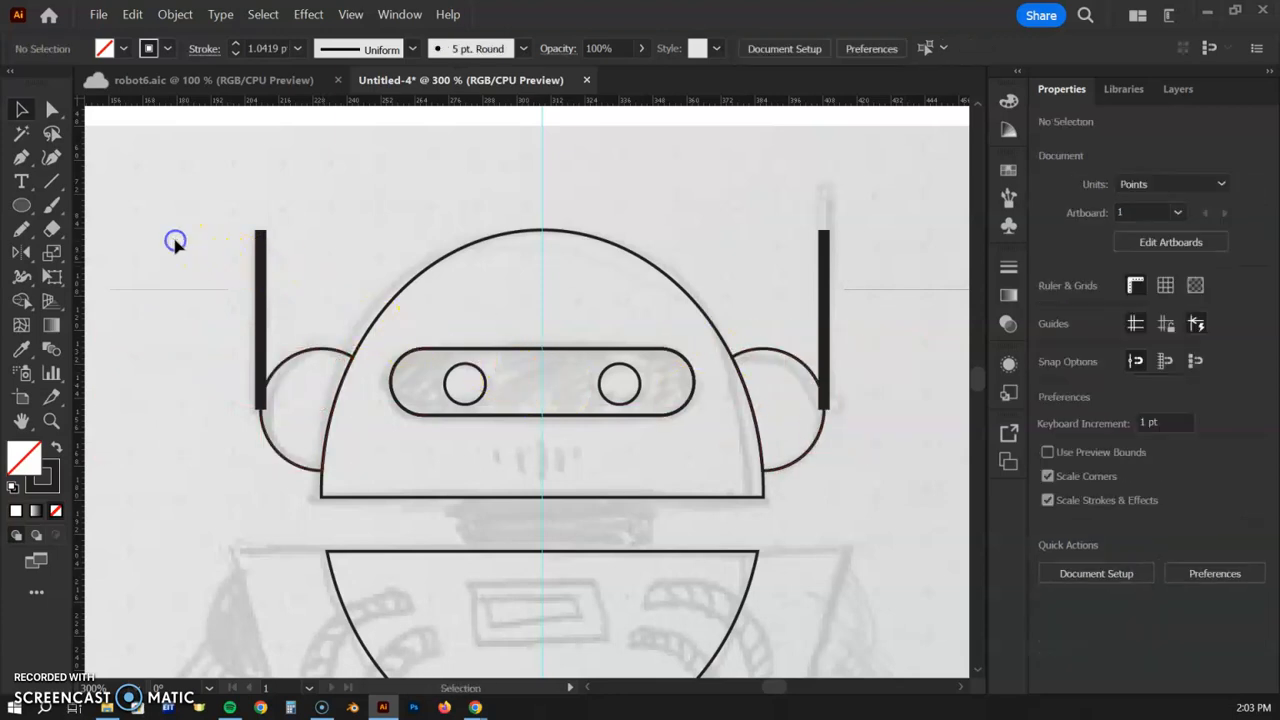
- Try a rectangle about 216 by 67 pt from the upper left corner of the sketched torso, and undo it
{"action": "mouse_move", "coordinate": [866, 509]}
{"action": "left_mouse_down"}
{"action": "mouse_move", "coordinate": [822, 390]}
{"action": "mouse_move", "coordinate": [831, 323]}
{"action": "left_mouse_up"}
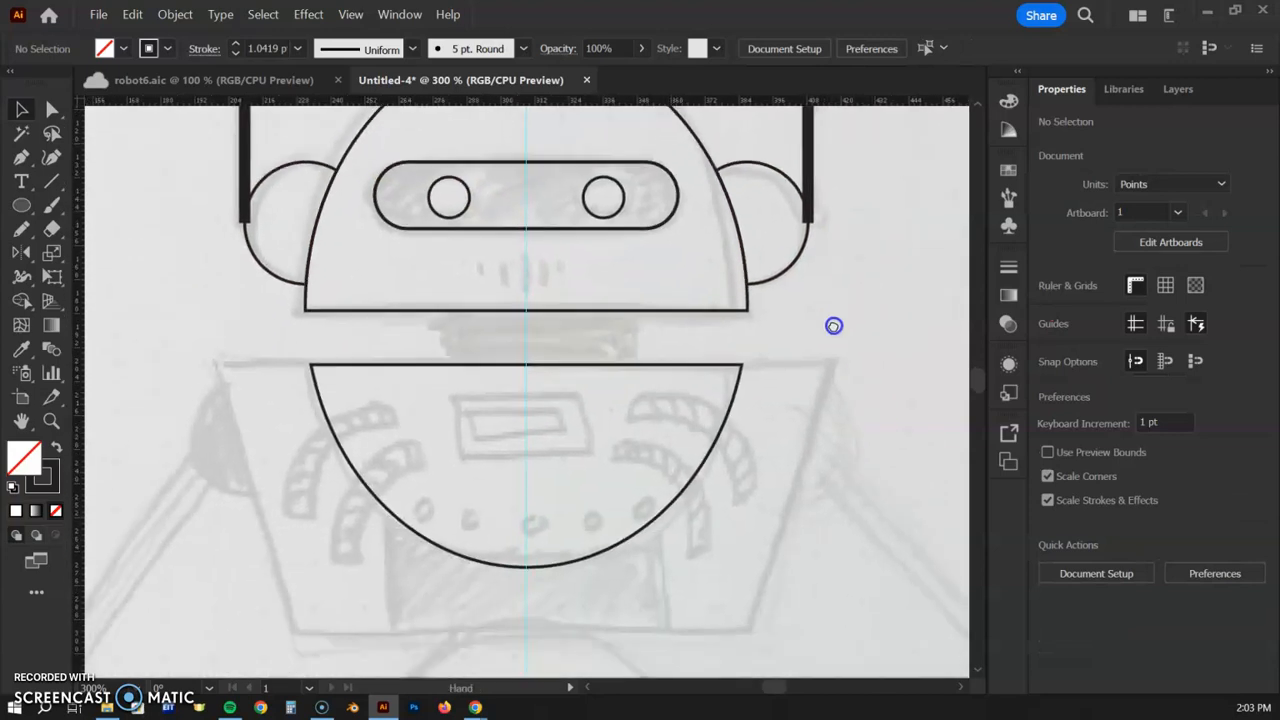
{"action": "mouse_move", "coordinate": [820, 529]}
{"action": "left_mouse_down"}
{"action": "mouse_move", "coordinate": [909, 340]}
{"action": "mouse_move", "coordinate": [857, 469]}
{"action": "left_mouse_up"}
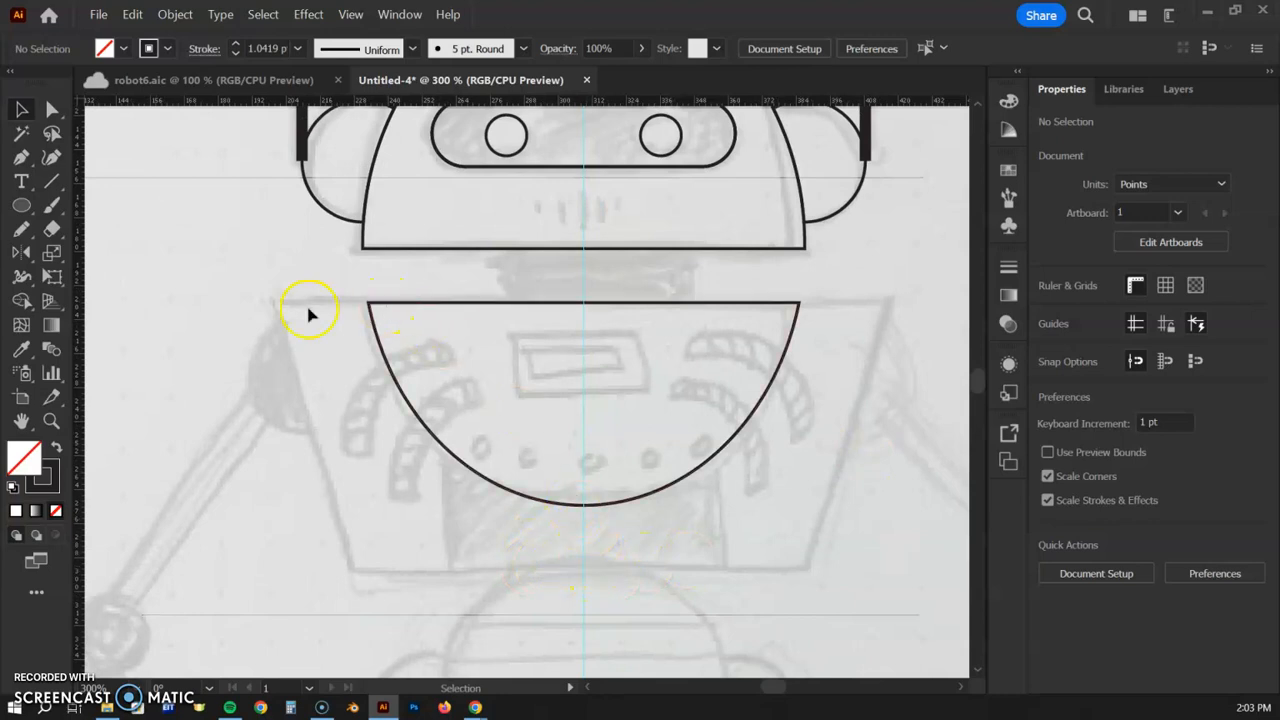
{"action": "left_click", "coordinate": [22, 206]}
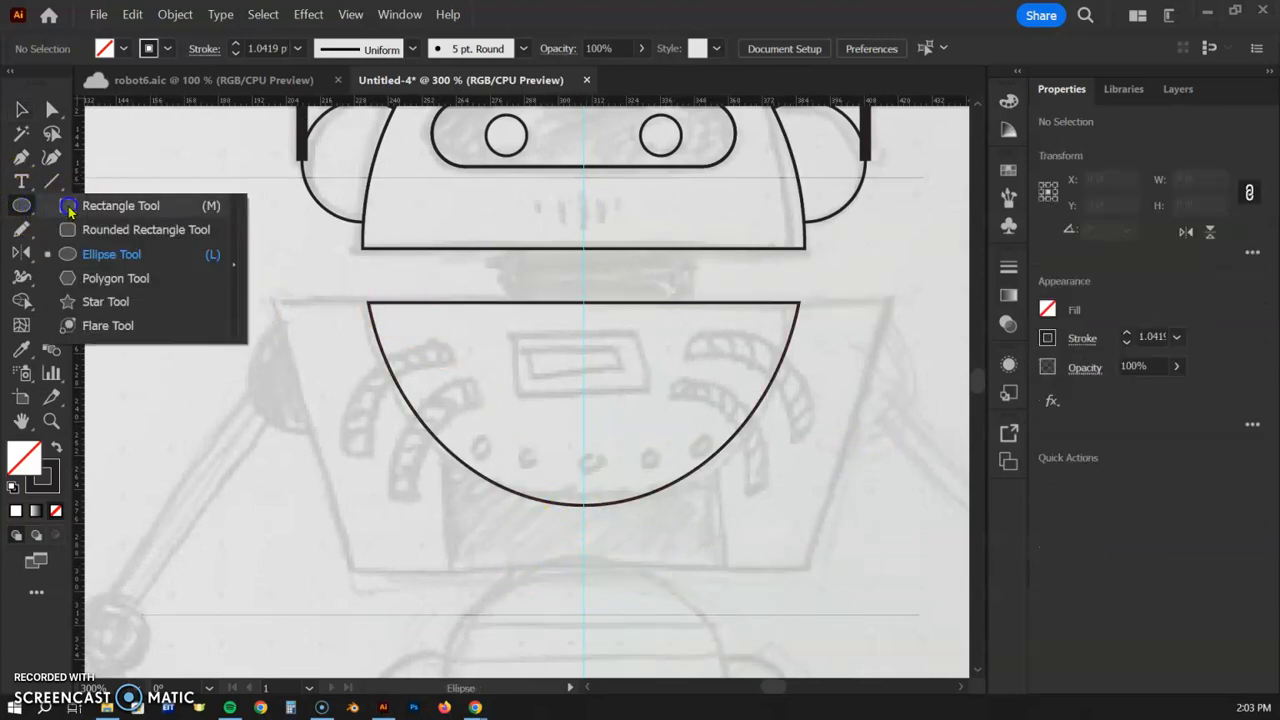
{"action": "left_click", "coordinate": [100, 205]}
{"action": "left_click_drag", "start_coordinate": [277, 303], "coordinate": [889, 492]}
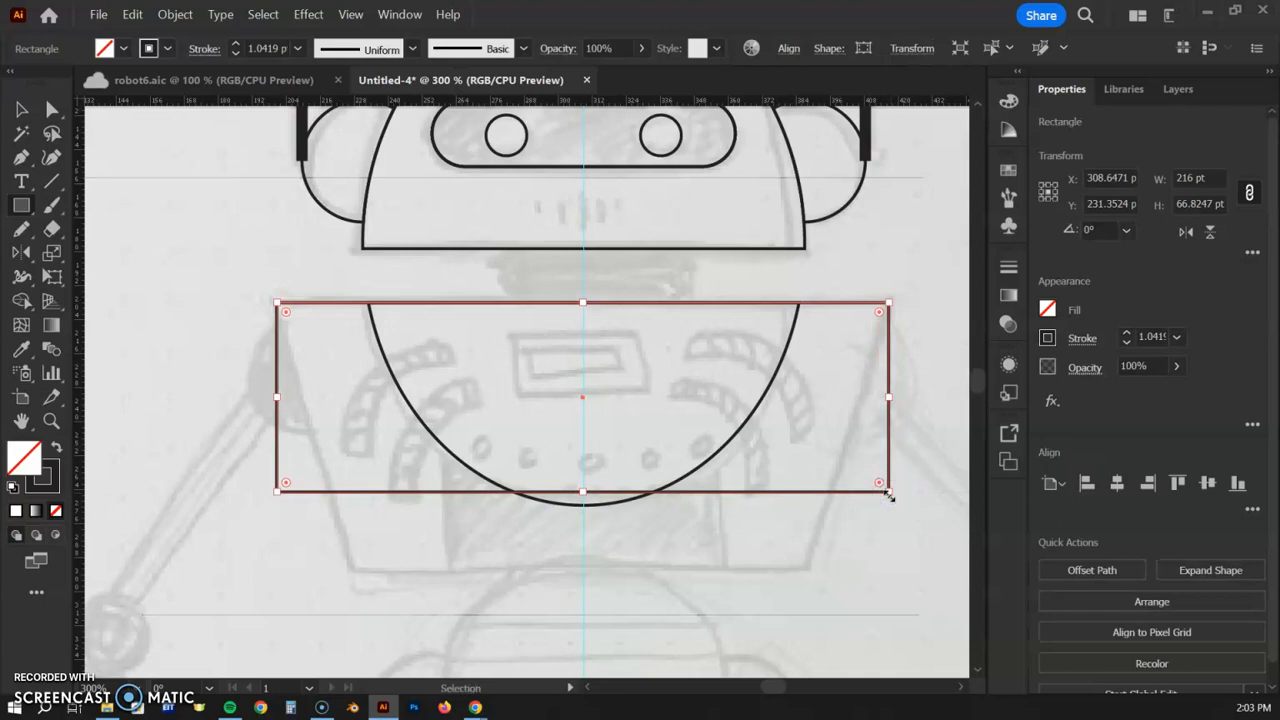
{"action": "key", "text": "ctrl+z"}
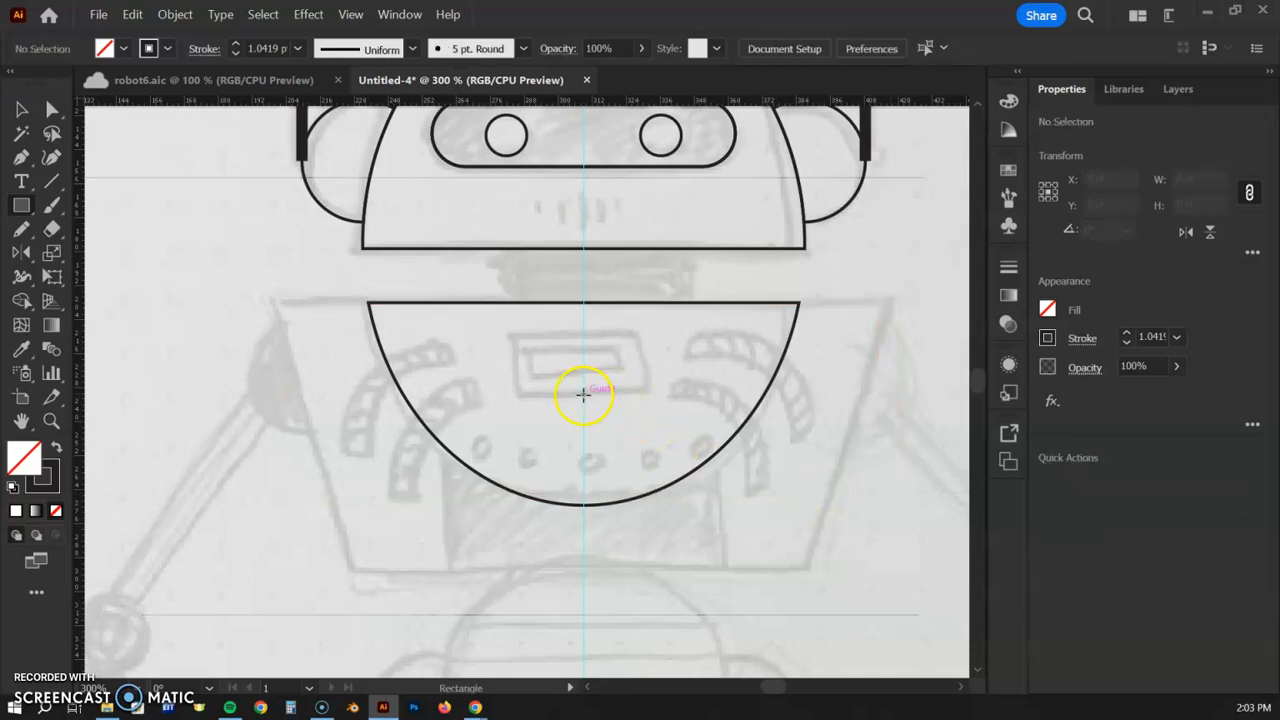
- Try a rectangle about 219 by 94 pt centred on the guide over the sketched torso, and delete it
{"action": "mouse_move", "coordinate": [584, 395]}
{"action": "left_mouse_down"}
{"action": "mouse_move", "coordinate": [640, 463]}
{"action": "mouse_move", "coordinate": [851, 529]}
{"action": "mouse_move", "coordinate": [893, 487]}
{"action": "left_mouse_up"}
{"action": "left_click_drag", "start_coordinate": [584, 487], "coordinate": [583, 568]}
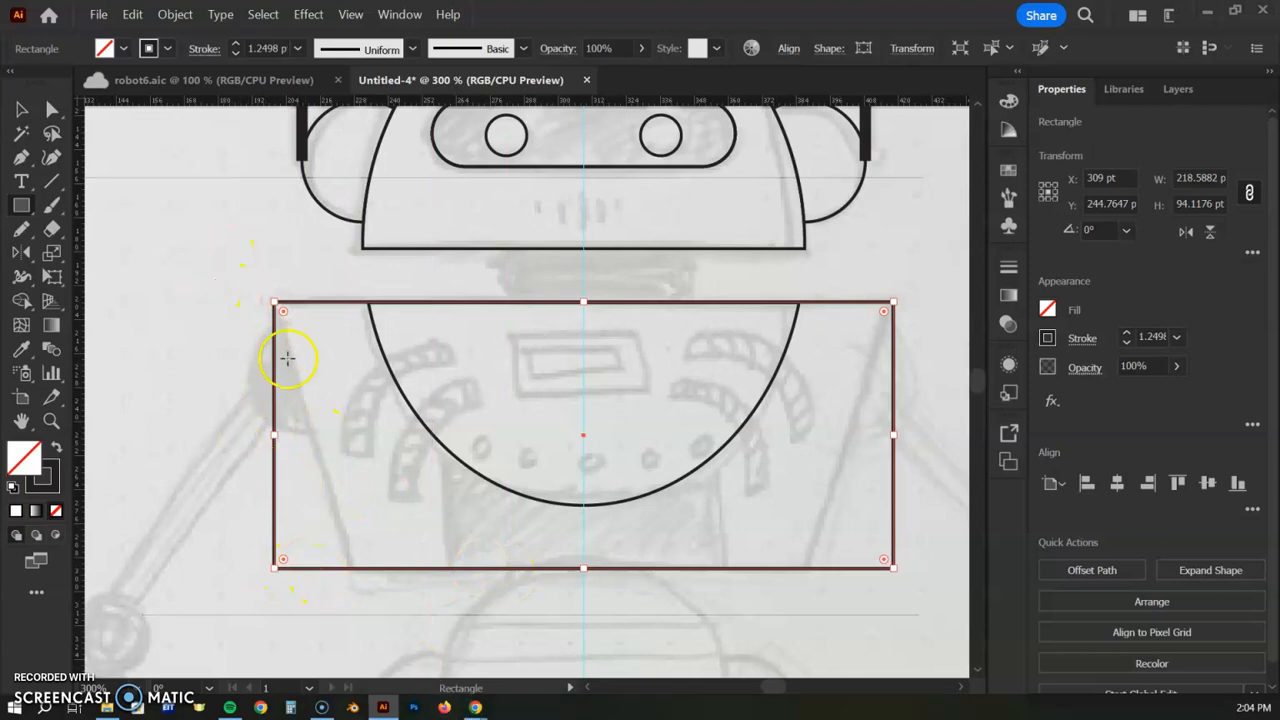
{"action": "key", "text": "Delete"}
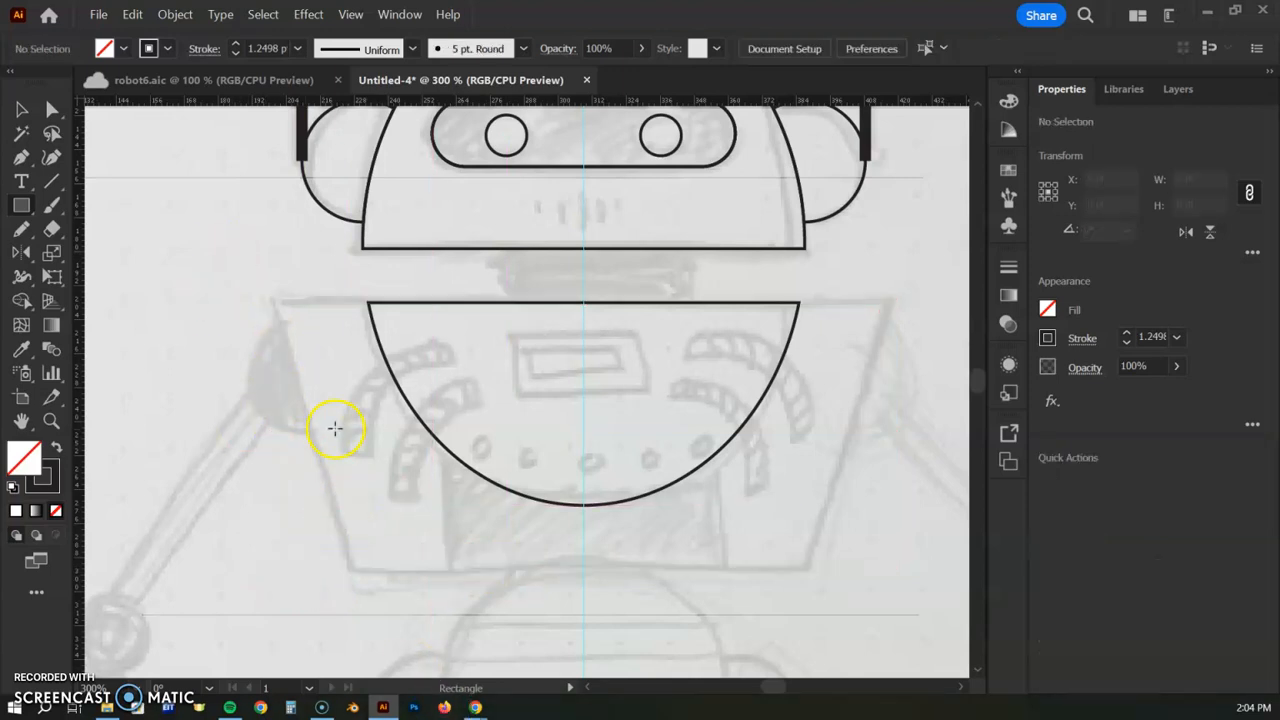
- Trace the left half of the sketched torso with the Pen tool as a closed path, with a 110 pt top edge ending on the centre guide
{"action": "left_click", "coordinate": [20, 157]}
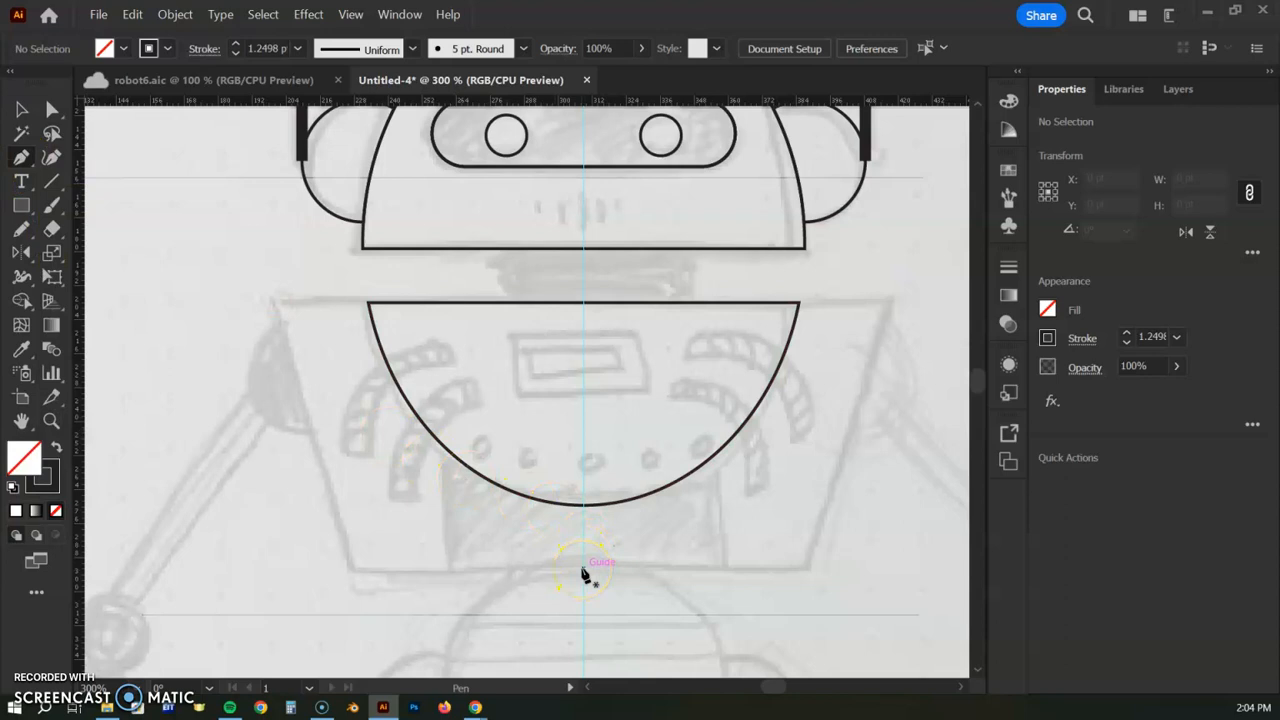
{"action": "left_click", "coordinate": [583, 568]}
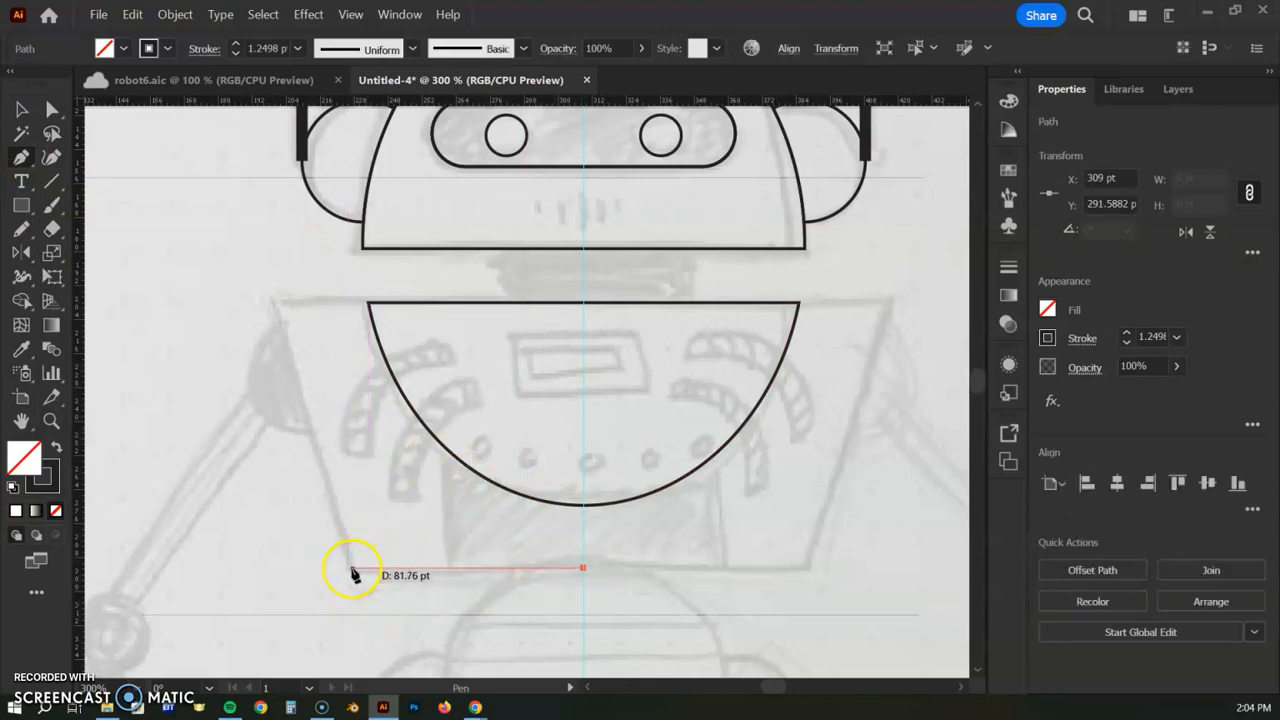
{"action": "left_click", "coordinate": [352, 570], "text": "shift"}
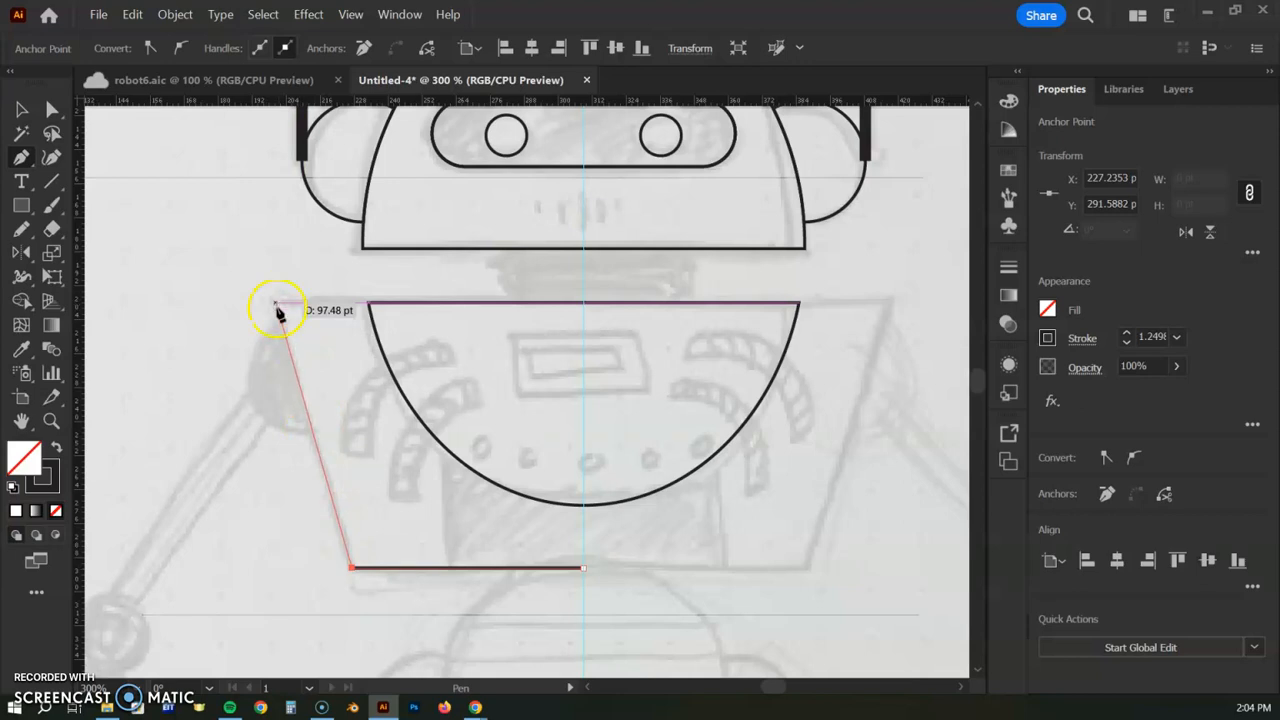
{"action": "left_click", "coordinate": [272, 303]}
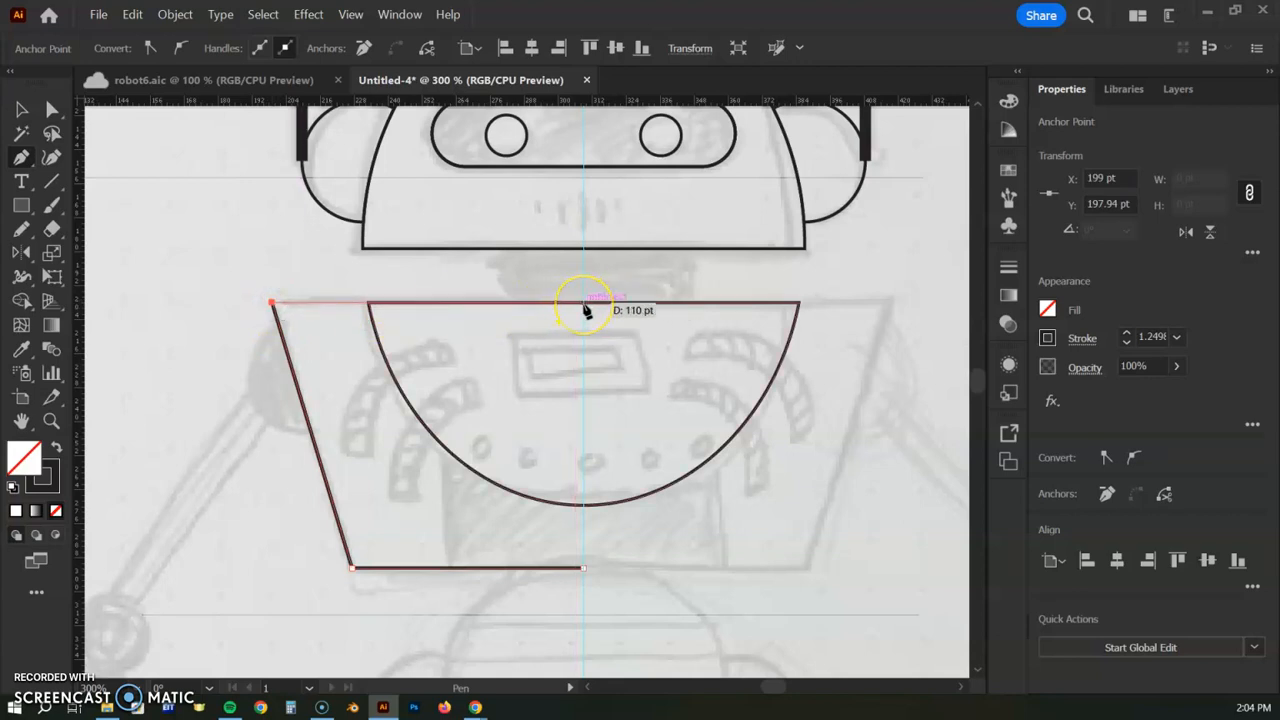
{"action": "left_click", "coordinate": [586, 310]}
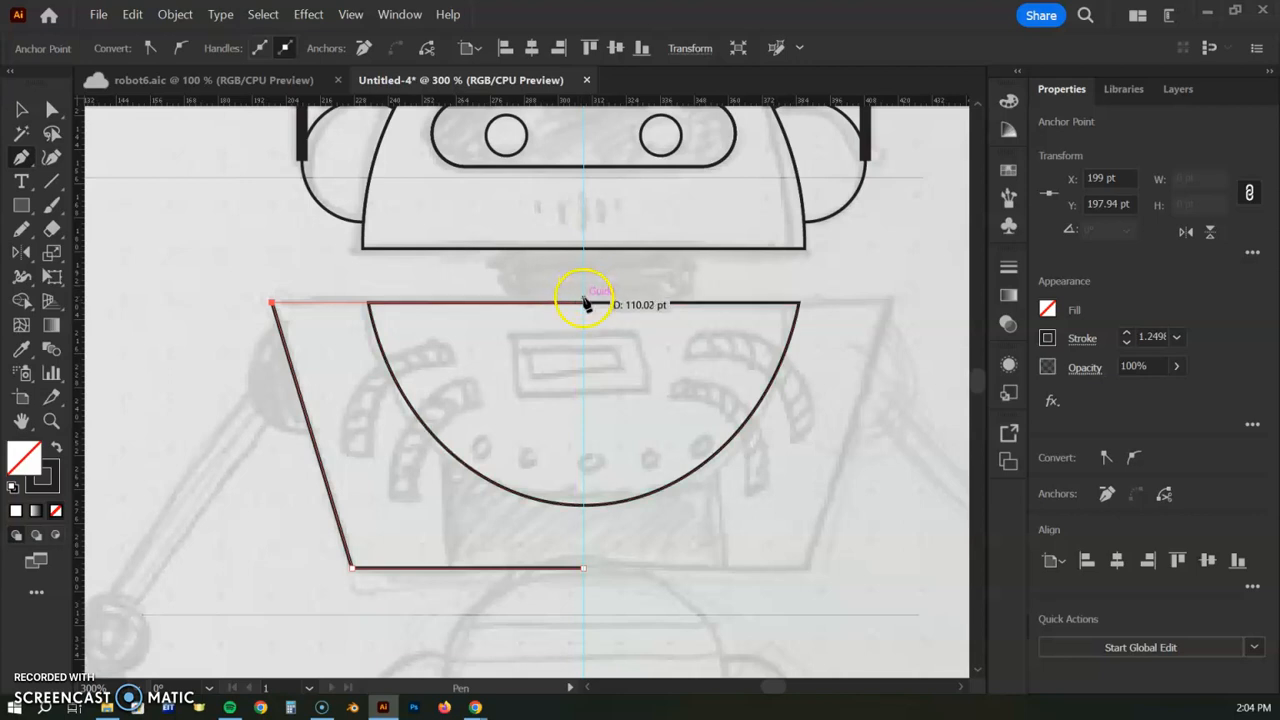
{"action": "left_click", "coordinate": [586, 304]}
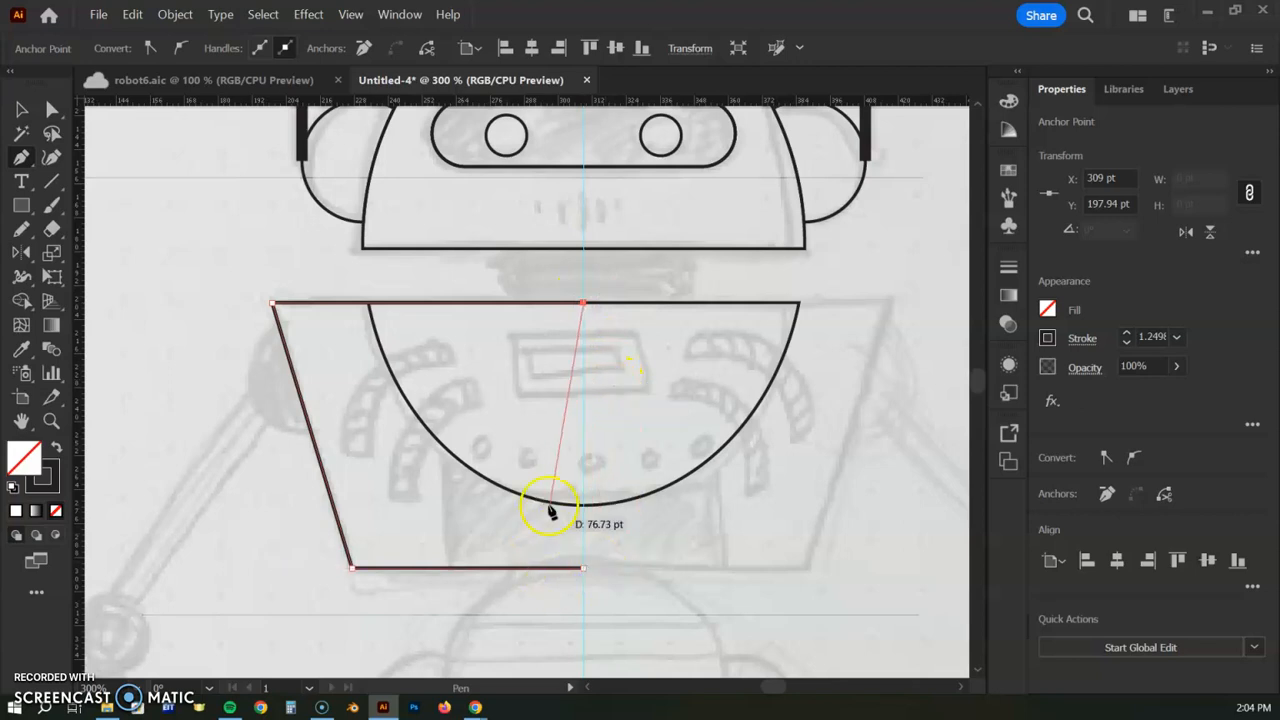
{"action": "left_click", "coordinate": [585, 570]}
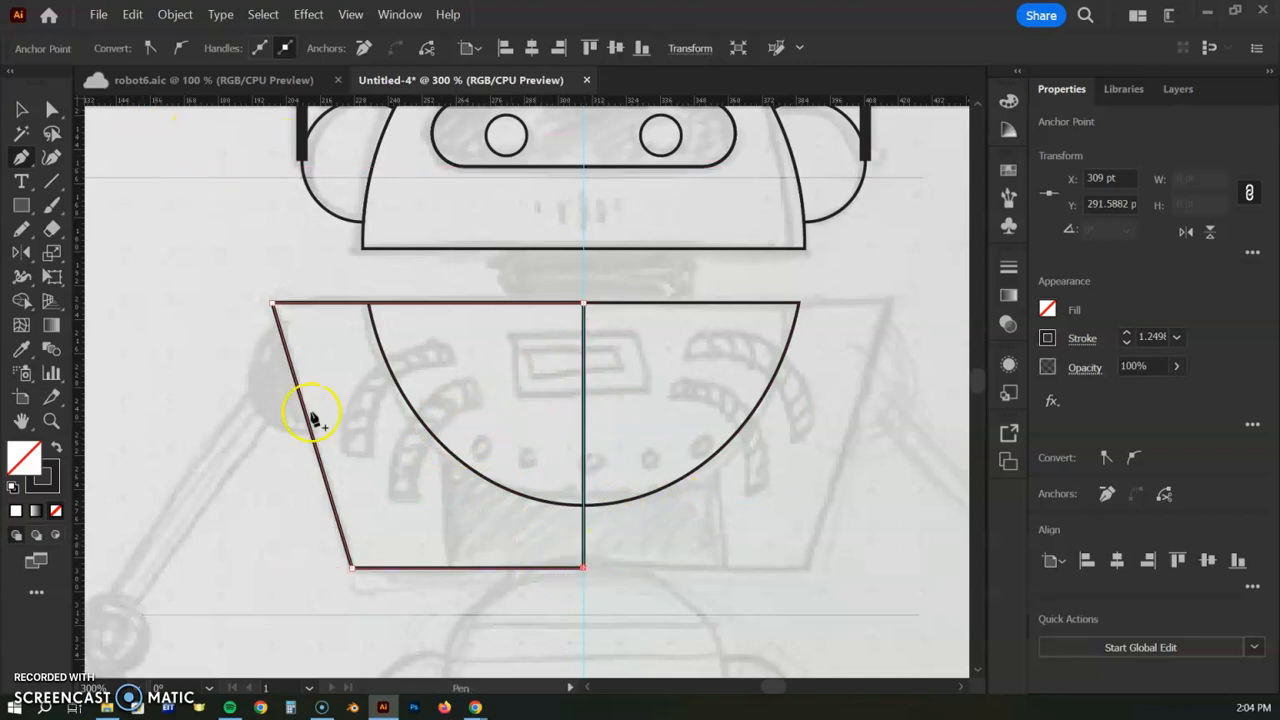
- Reflect a copy of the torso's left half vertically across the centre guide to form the right half
{"action": "left_click", "coordinate": [21, 108]}
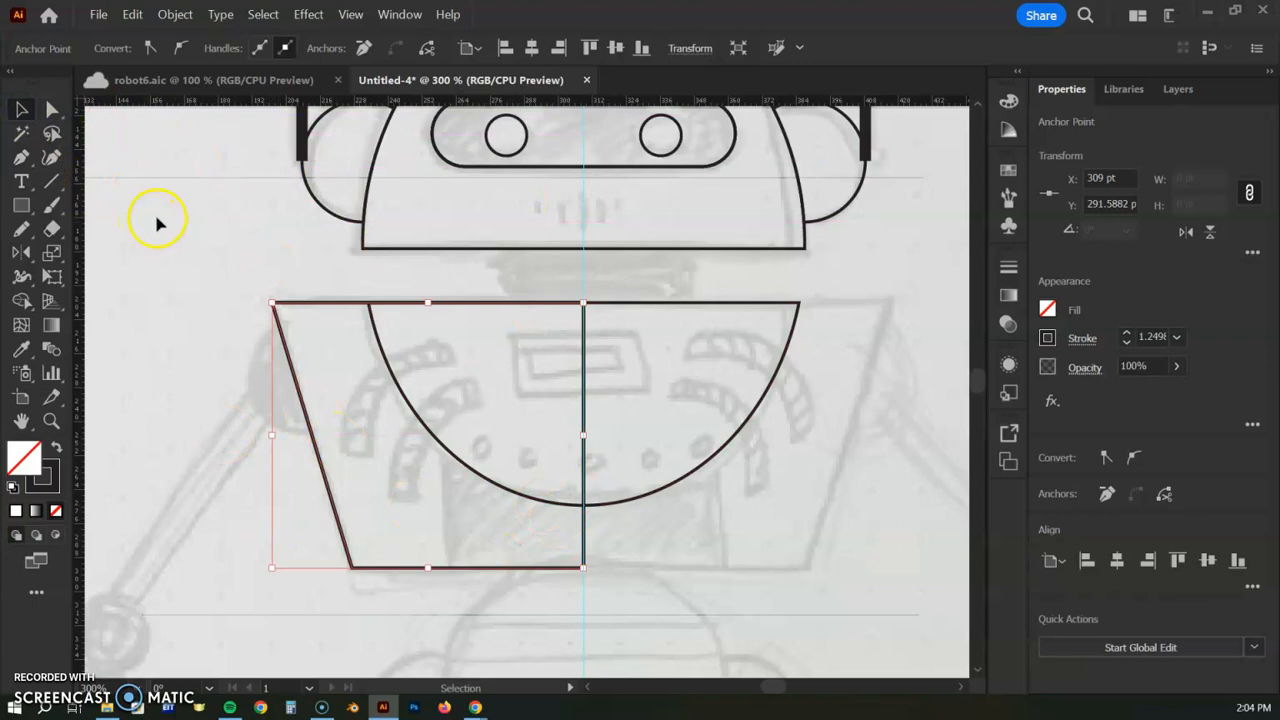
{"action": "left_click", "coordinate": [225, 300]}
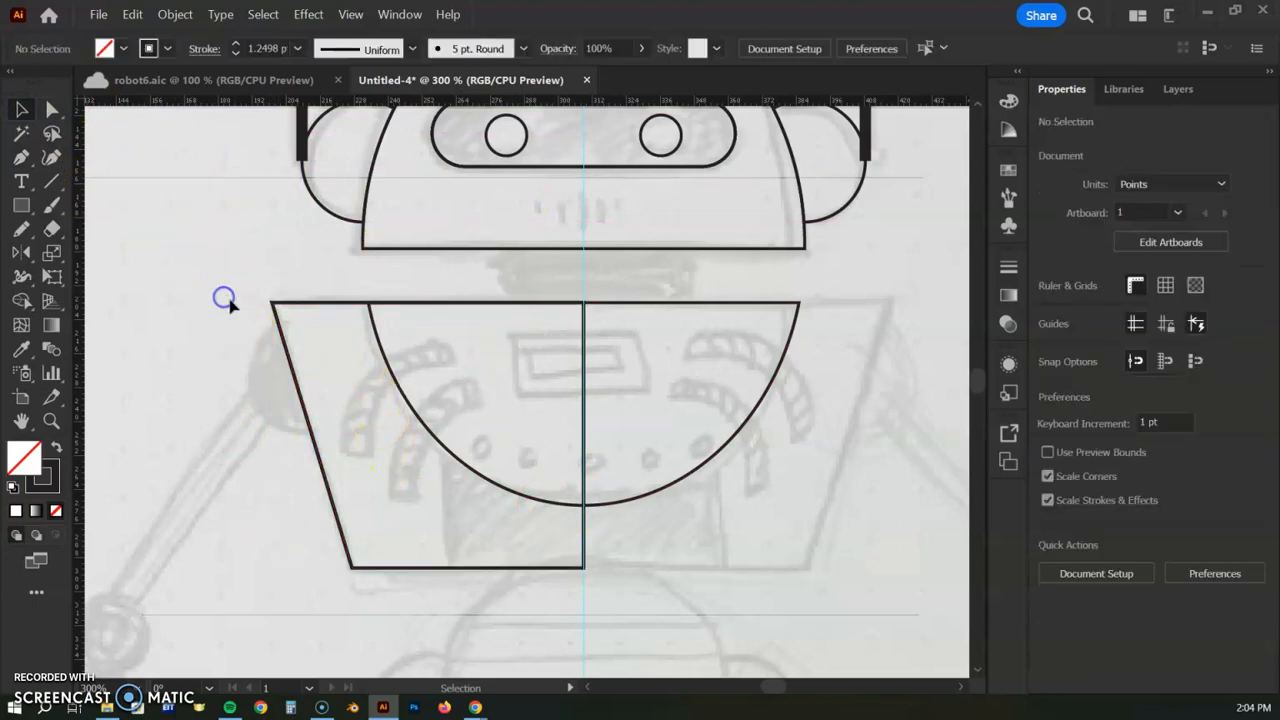
{"action": "left_click", "coordinate": [286, 342]}
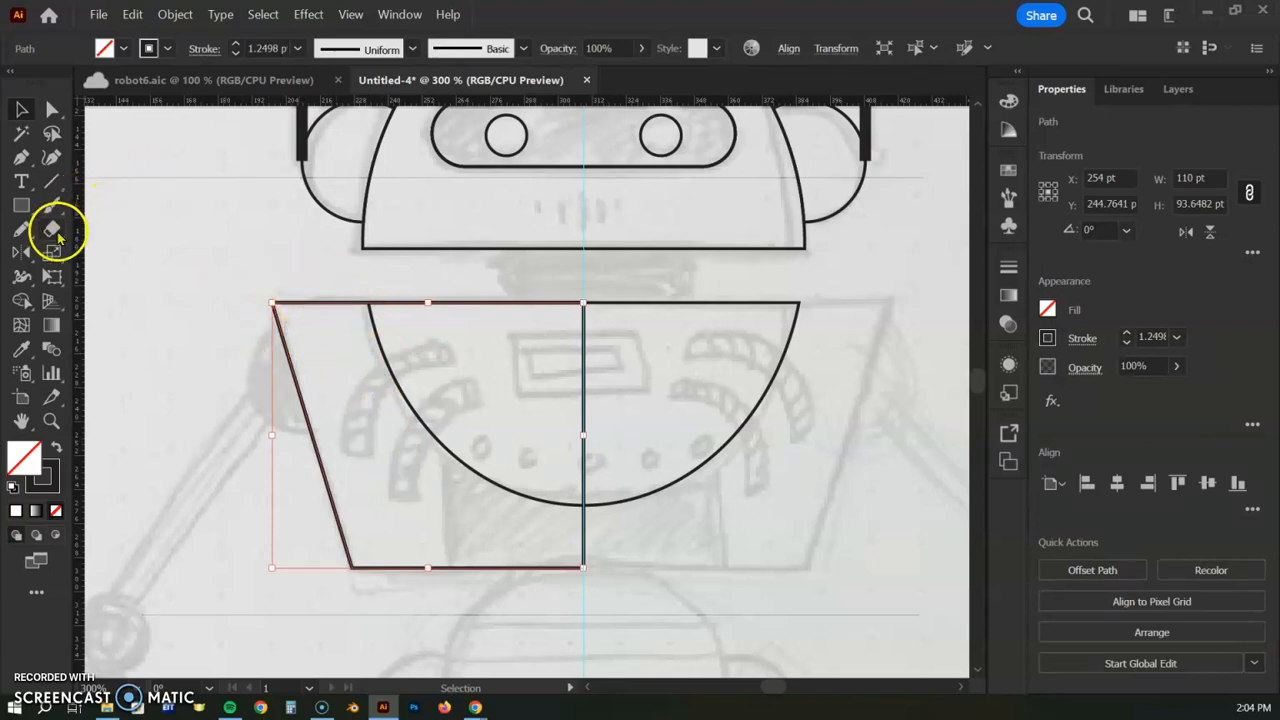
{"action": "left_click", "coordinate": [20, 254]}
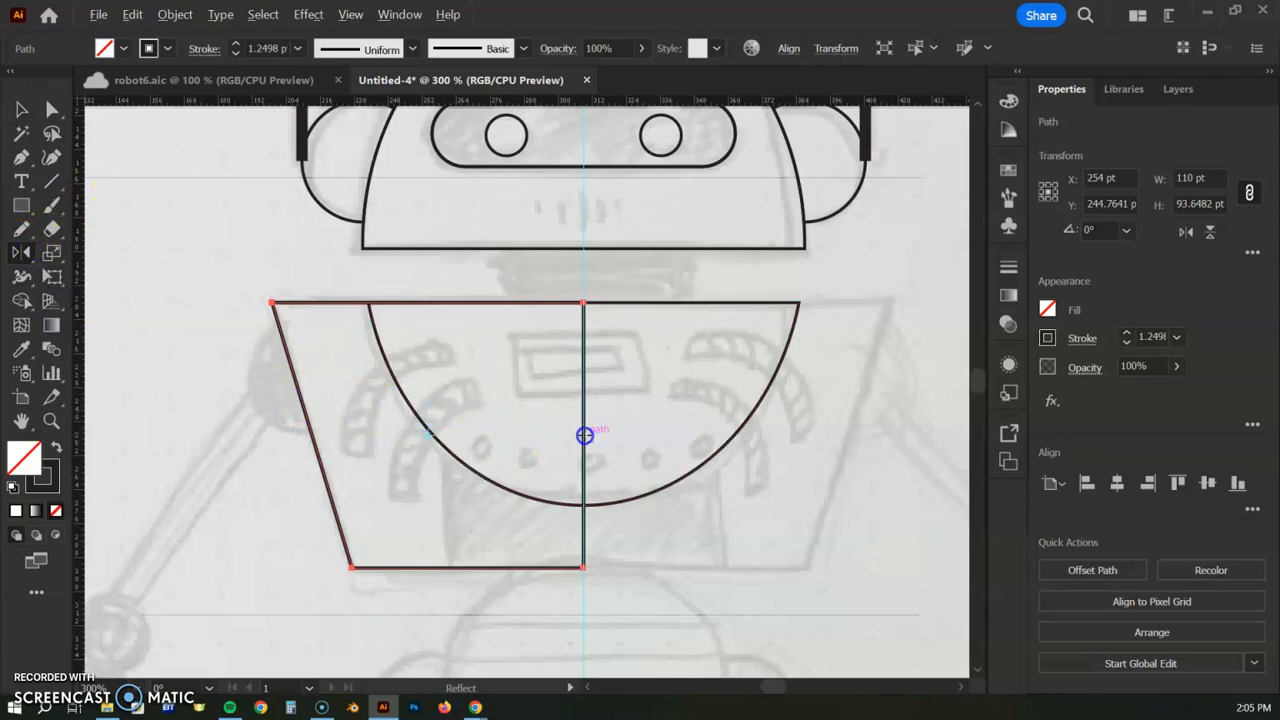
{"action": "left_click", "coordinate": [584, 435], "text": "alt"}
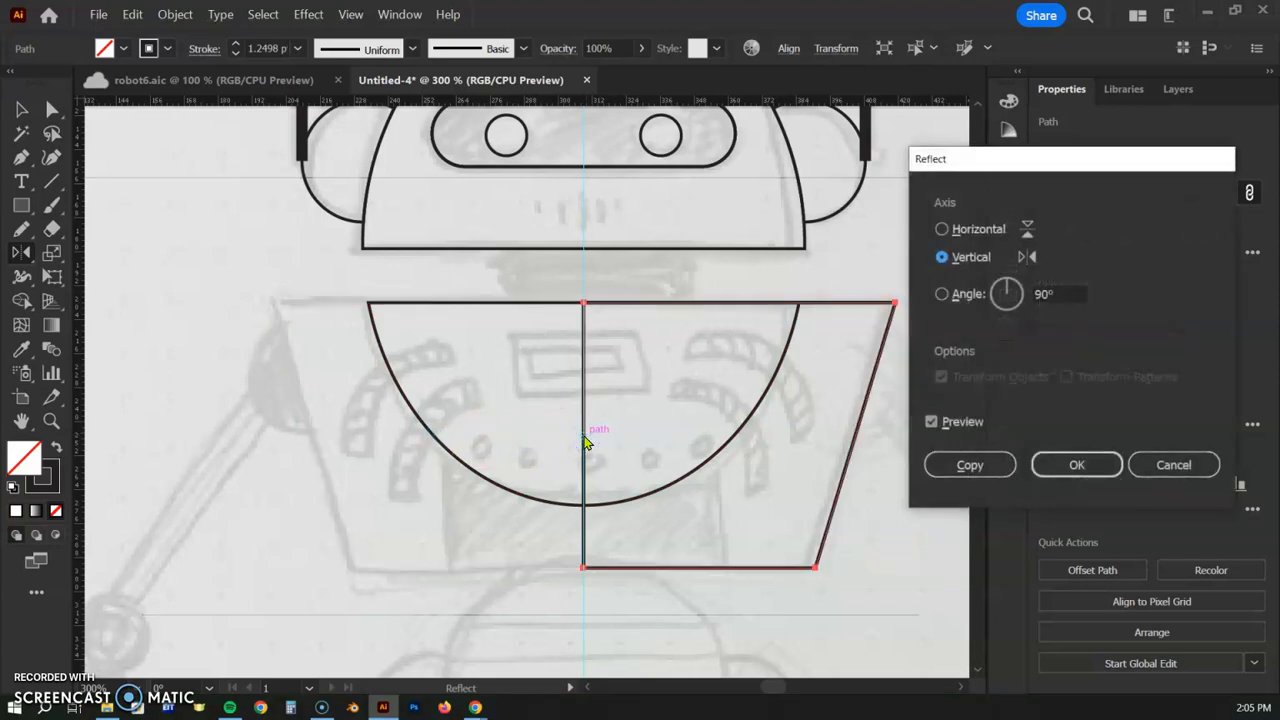
{"action": "left_click", "coordinate": [971, 467]}
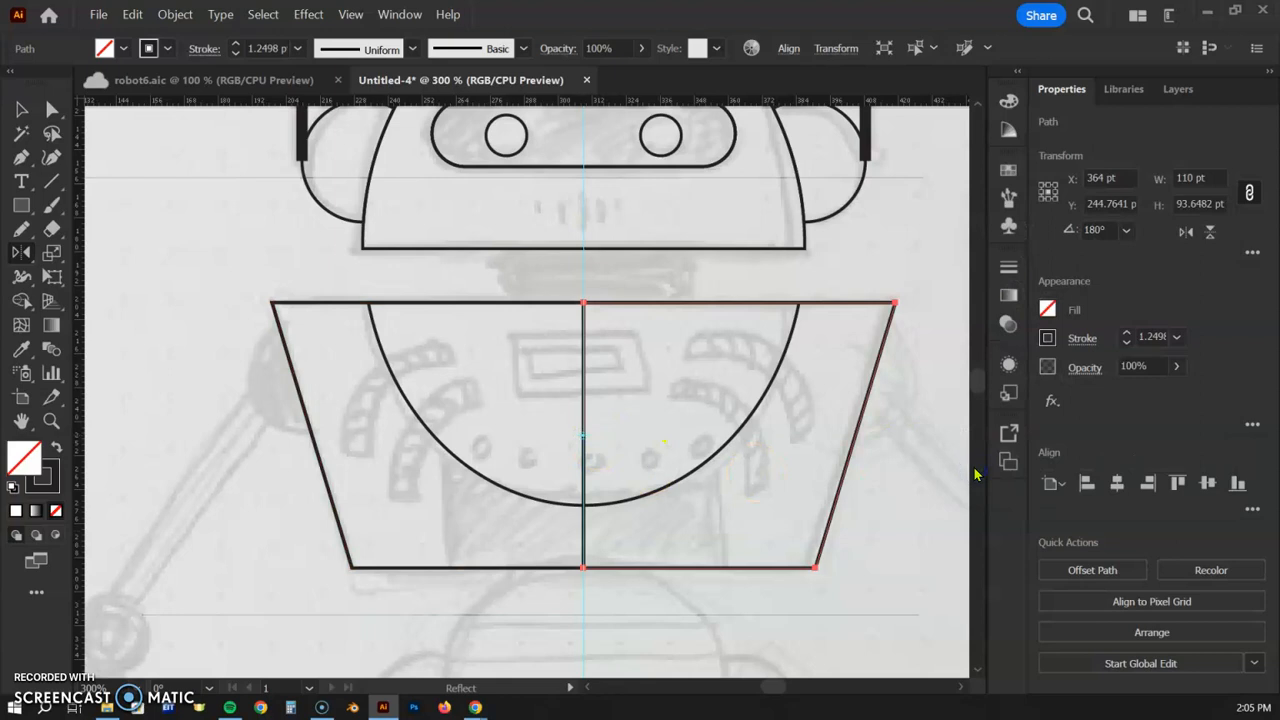
- Merge the two torso halves into one closed shape with the Shape Builder, and deselect it
{"action": "left_click", "coordinate": [17, 108]}
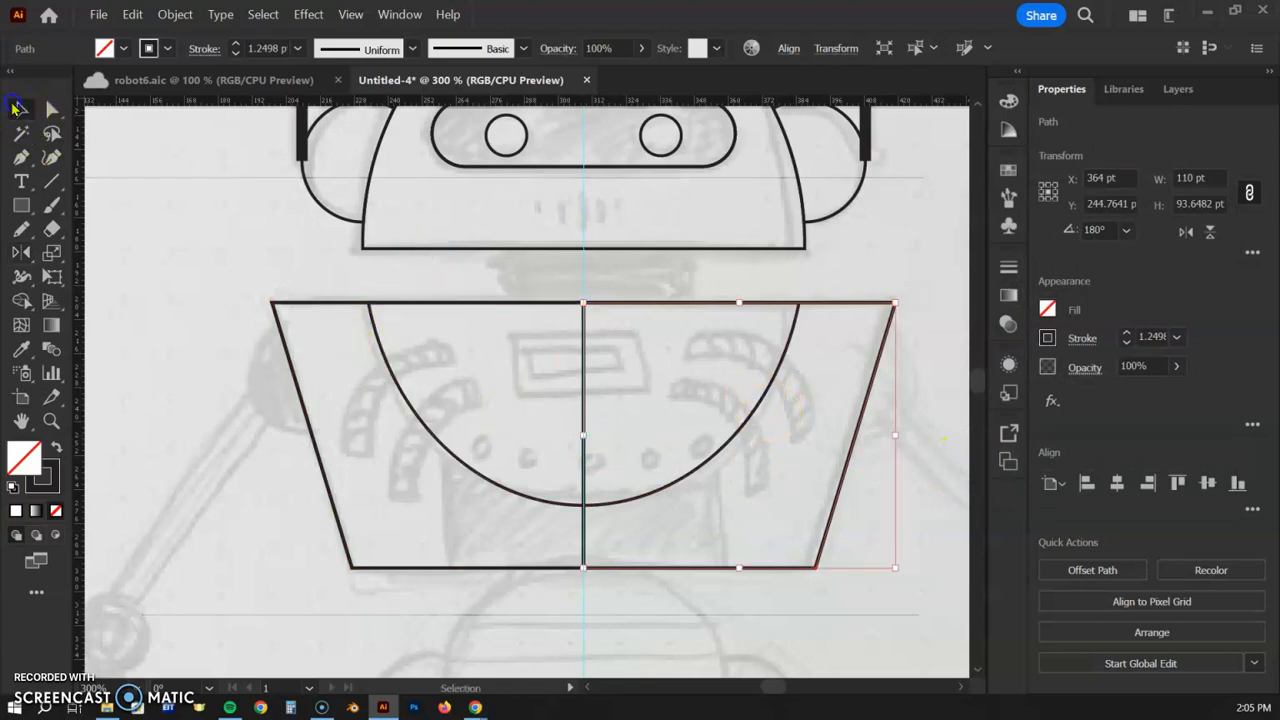
{"action": "left_click_drag", "start_coordinate": [300, 532], "coordinate": [849, 584]}
{"action": "left_click", "coordinate": [21, 300]}
{"action": "left_click_drag", "start_coordinate": [480, 517], "coordinate": [686, 543]}
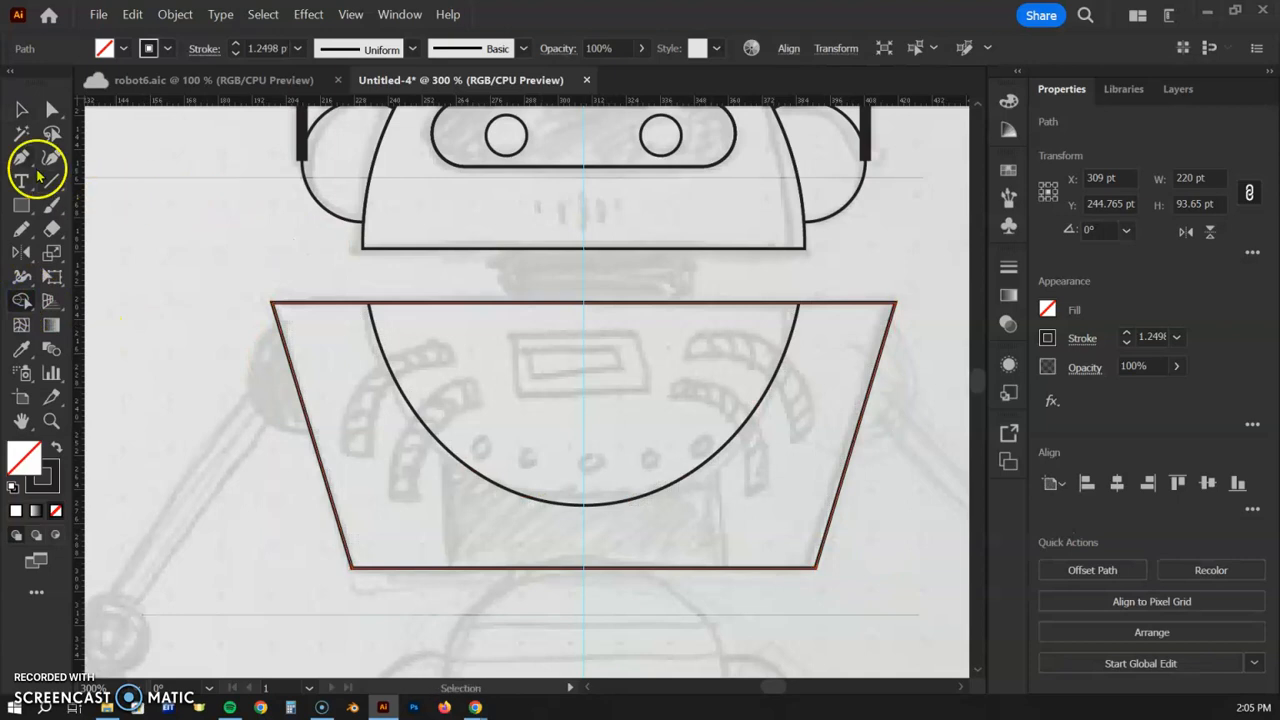
{"action": "left_click", "coordinate": [21, 108]}
{"action": "left_click", "coordinate": [149, 206]}
- Try moving the half-circle and the merged torso apart to check them, undo both moves and deselect
{"action": "left_click_drag", "start_coordinate": [400, 392], "coordinate": [400, 456]}
{"action": "left_click_drag", "start_coordinate": [364, 304], "coordinate": [325, 335]}
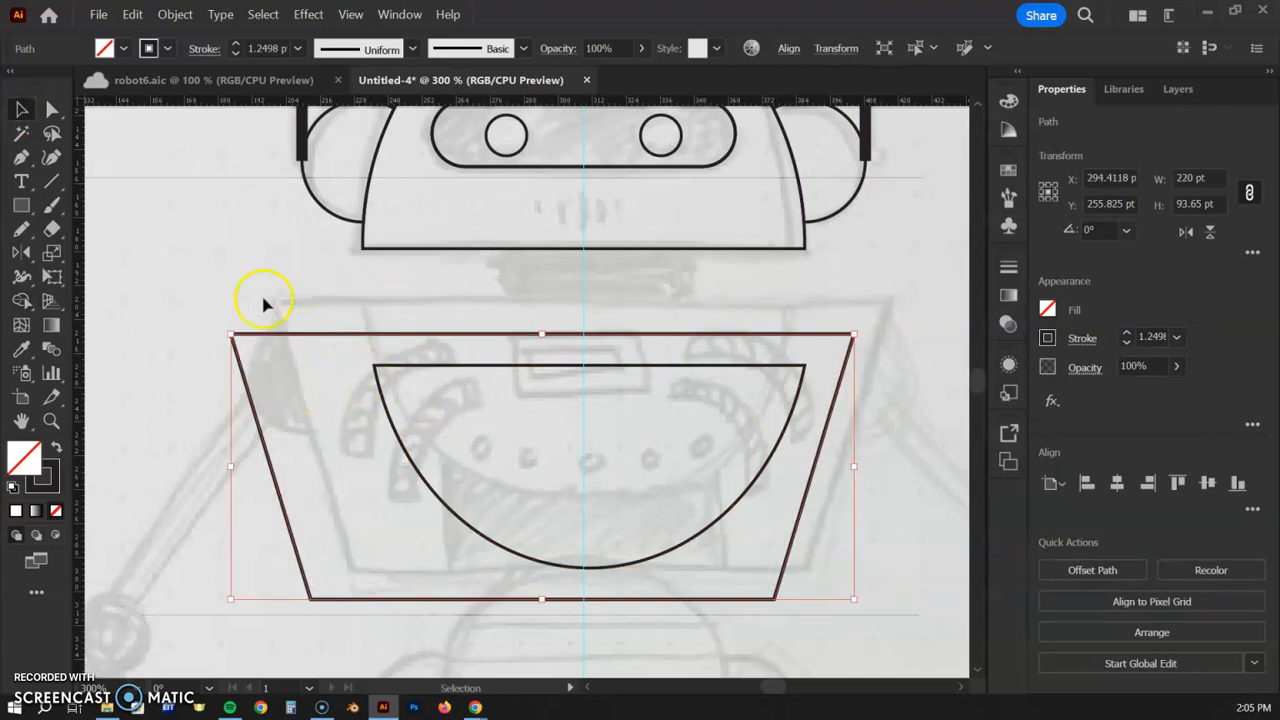
{"action": "key", "text": "ctrl+z"}
{"action": "key", "text": "ctrl+z"}
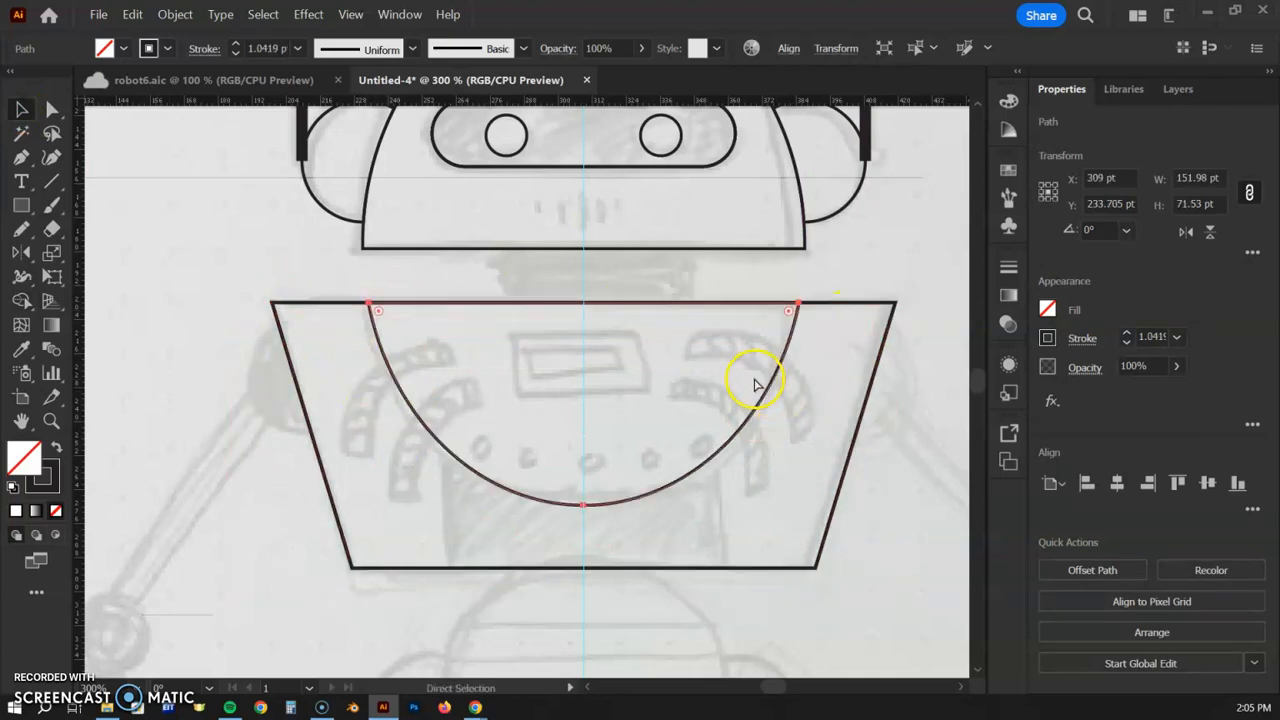
{"action": "left_click", "coordinate": [250, 251]}
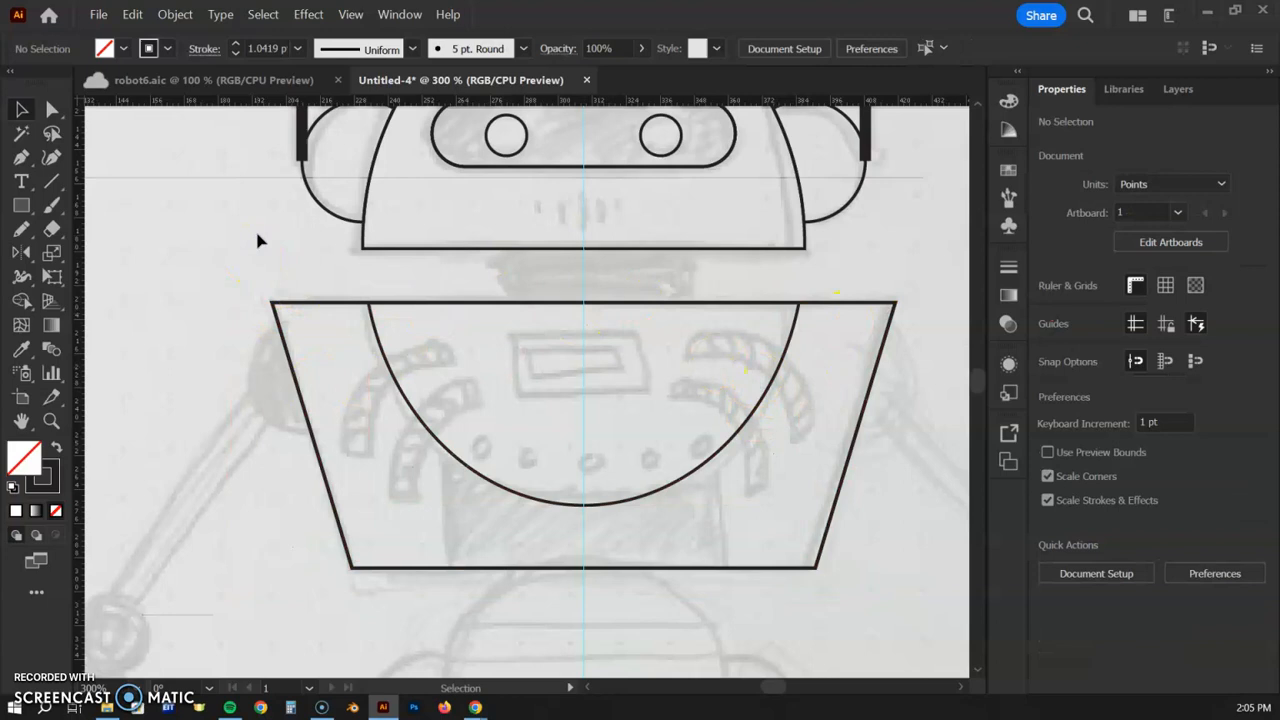
- Examine the sketched hips, legs and knees below the torso, and return to the neck area between head and torso
{"action": "key", "text": "ctrl+minus"}
{"action": "left_click_drag", "start_coordinate": [832, 330], "coordinate": [769, 264]}
{"action": "left_click_drag", "start_coordinate": [578, 602], "coordinate": [637, 306]}
{"action": "left_click_drag", "start_coordinate": [600, 431], "coordinate": [585, 347]}
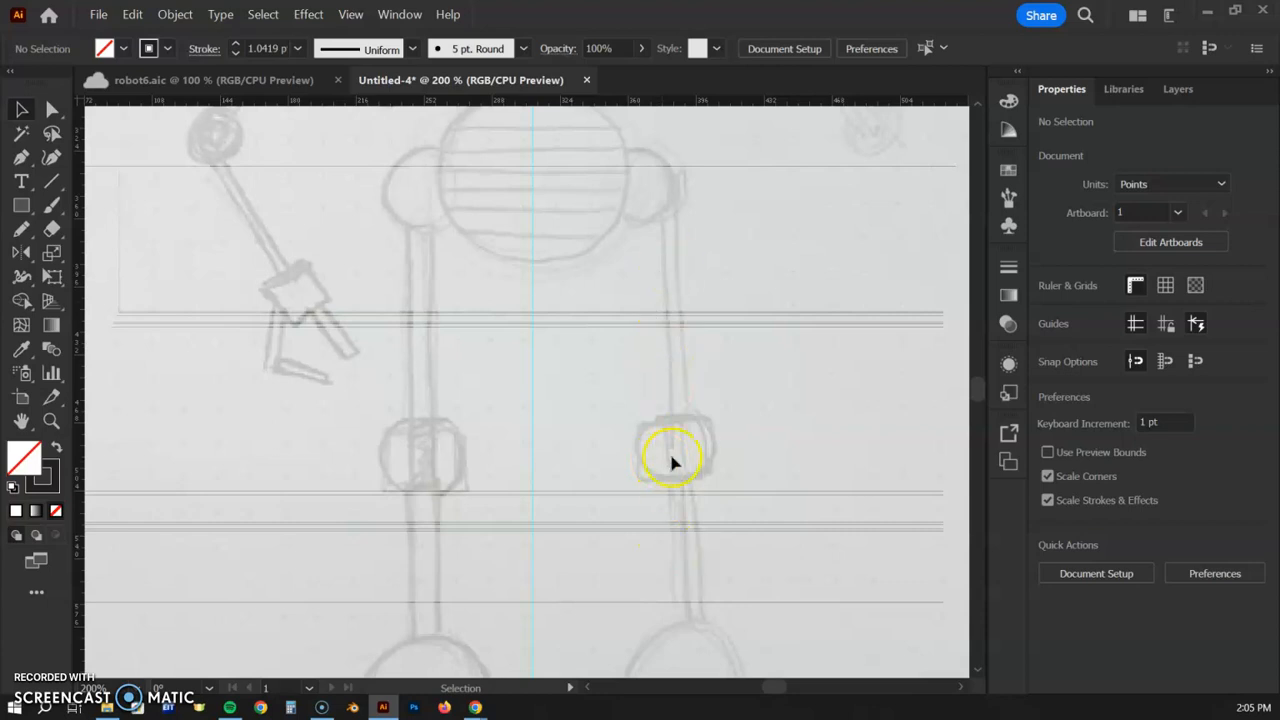
{"action": "left_click_drag", "start_coordinate": [609, 293], "coordinate": [584, 482]}
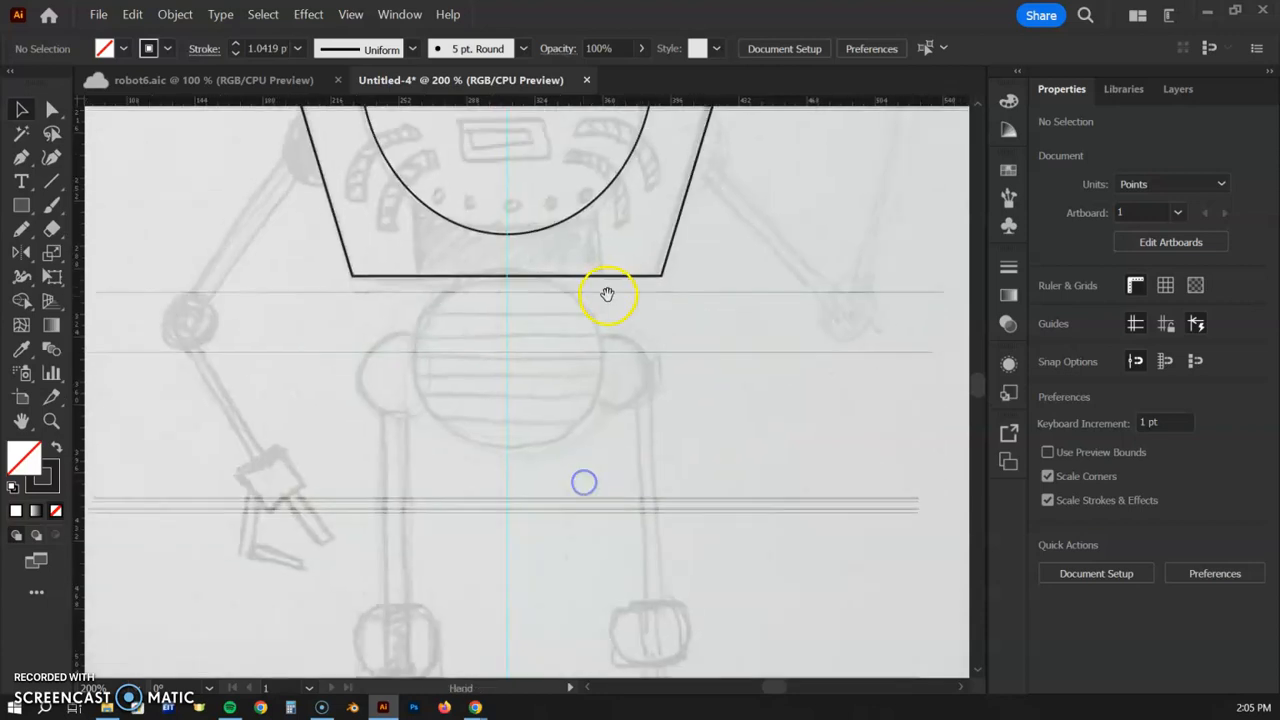
{"action": "left_click_drag", "start_coordinate": [609, 298], "coordinate": [596, 449]}
{"action": "left_click_drag", "start_coordinate": [563, 300], "coordinate": [586, 371]}
{"action": "left_click", "coordinate": [543, 237]}
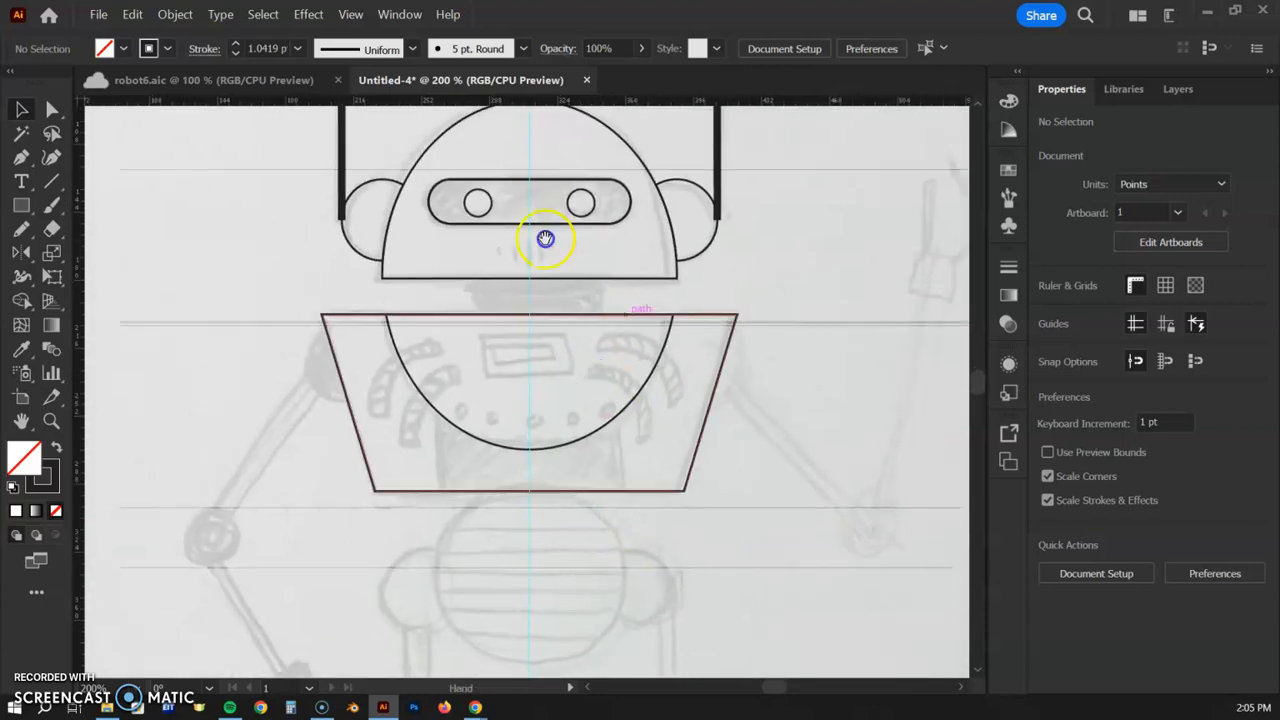